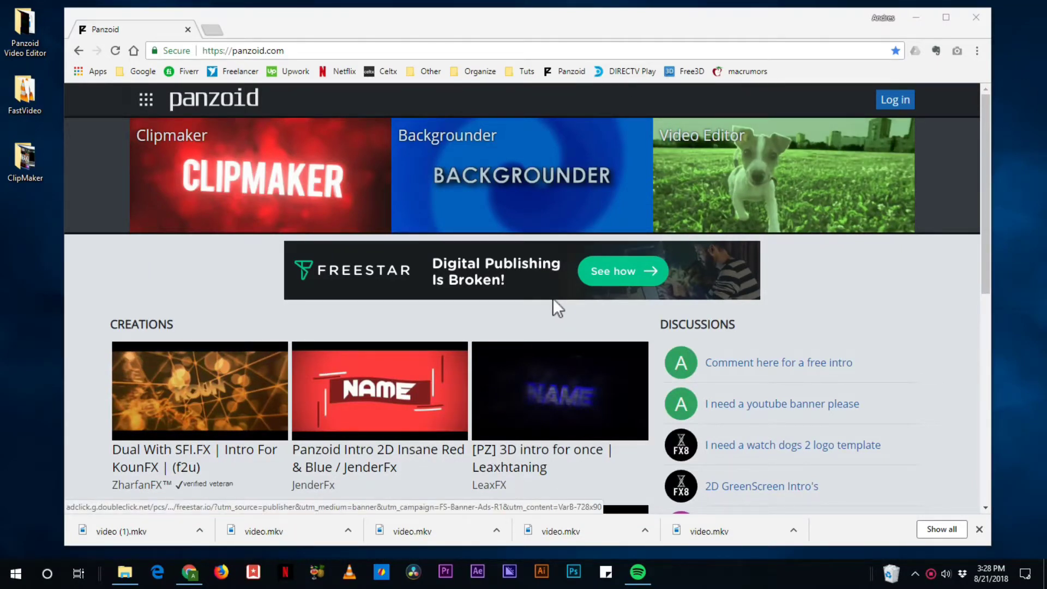
Open the Clipmaker editor from panzoid.com and view the project's Basic video settings
left_click(286, 185)
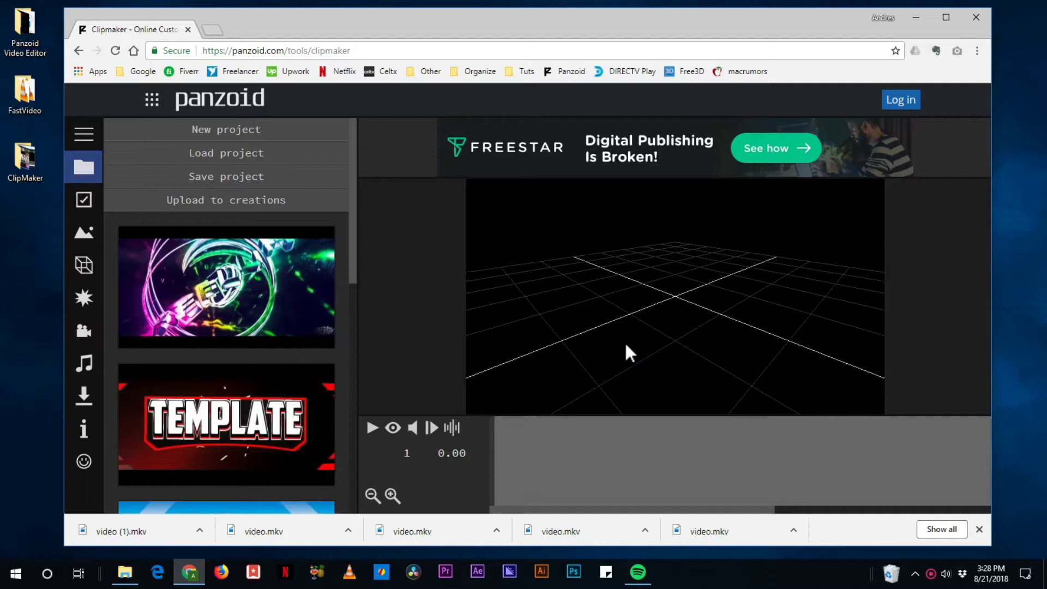
left_click(86, 200)
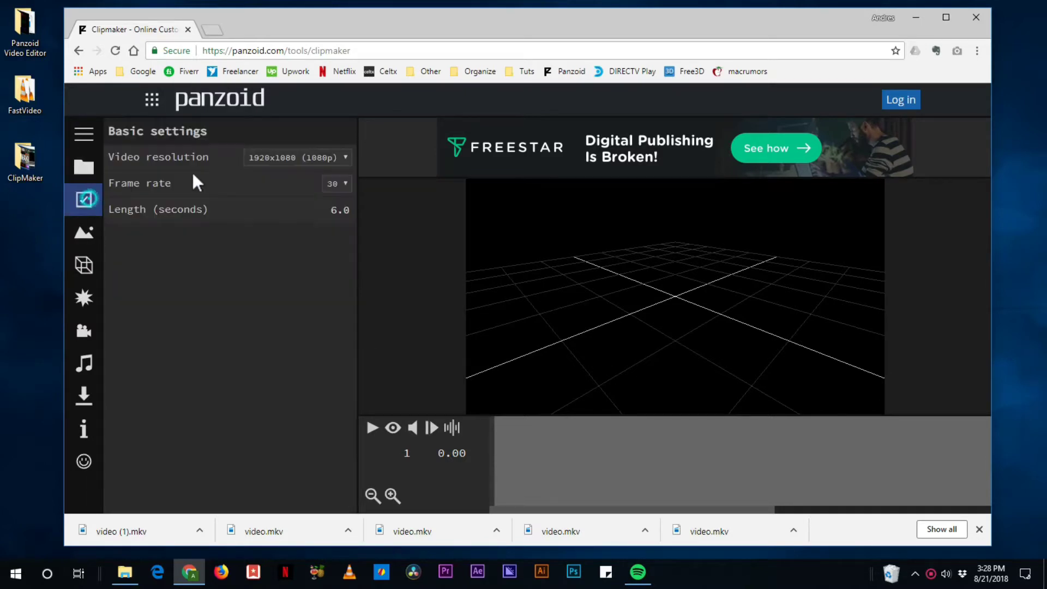
Add a Shape: Rectangle object to the 3D scene
left_click(84, 266)
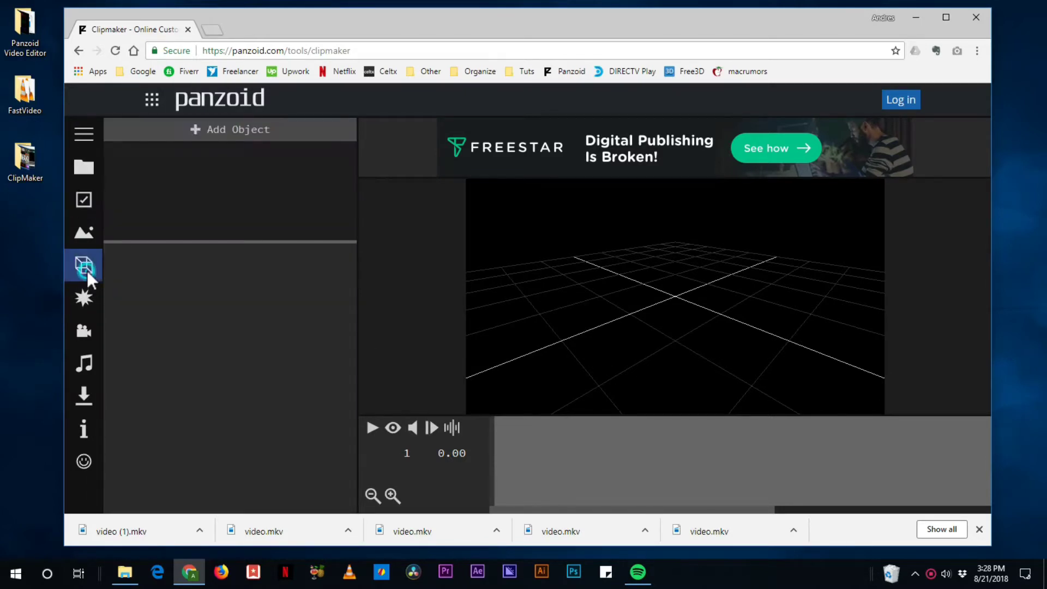
left_click(237, 128)
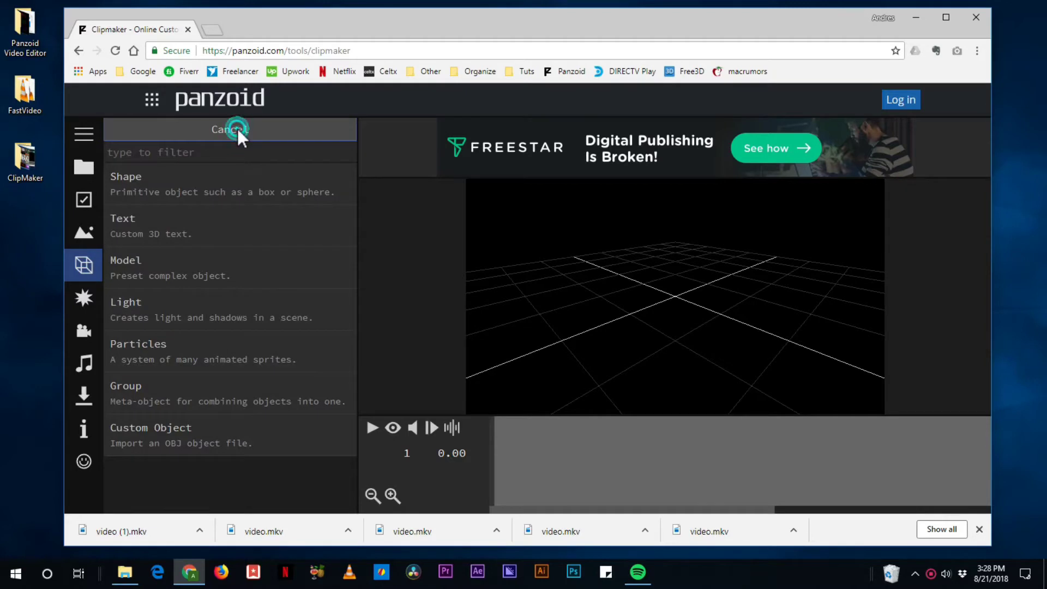
left_click(161, 194)
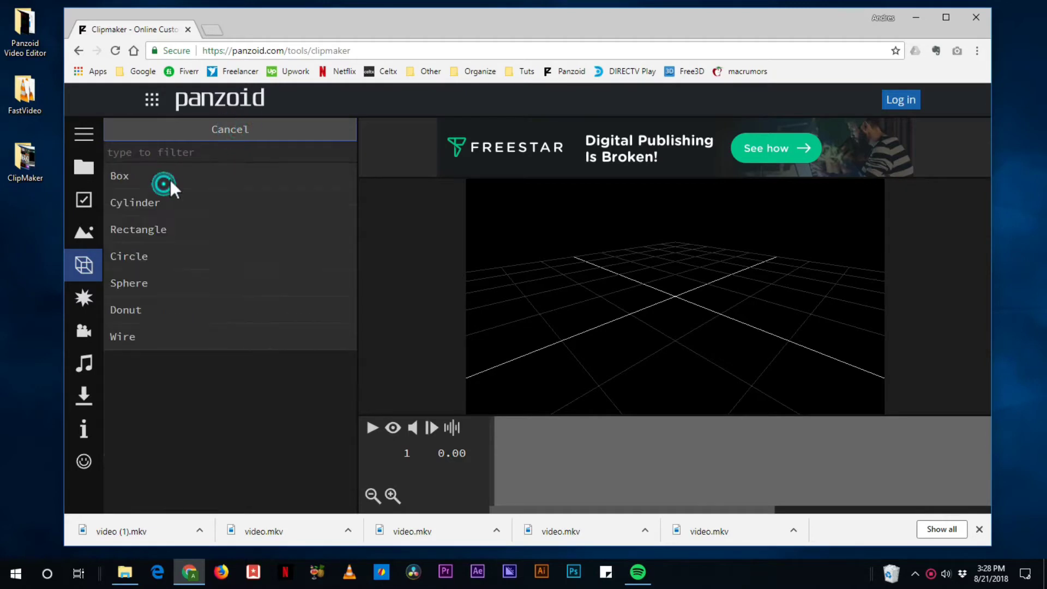
left_click(158, 227)
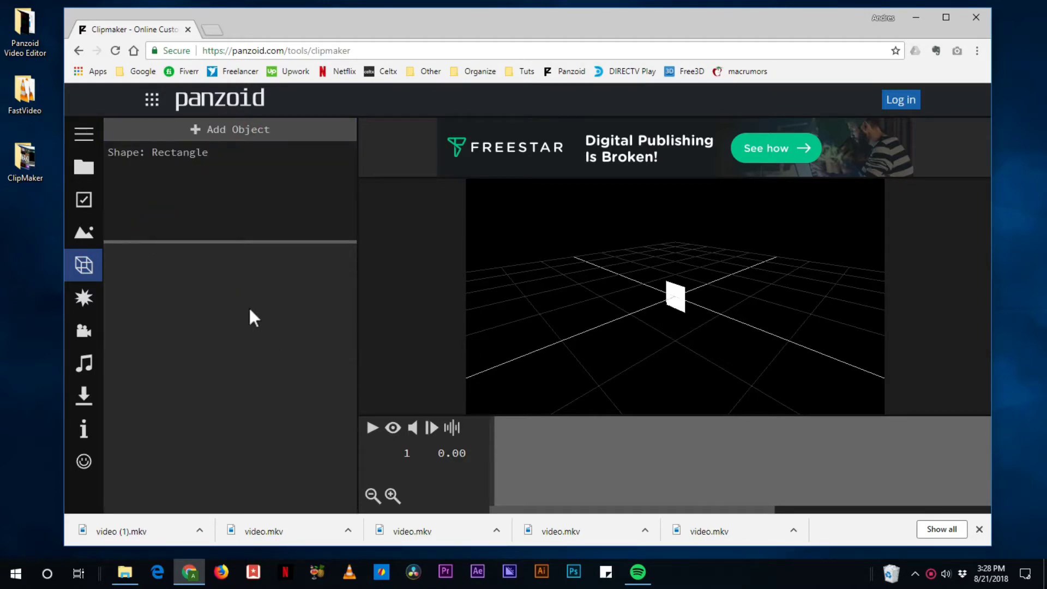
Select the rectangle and switch its Appearance to a custom material
left_click(195, 155)
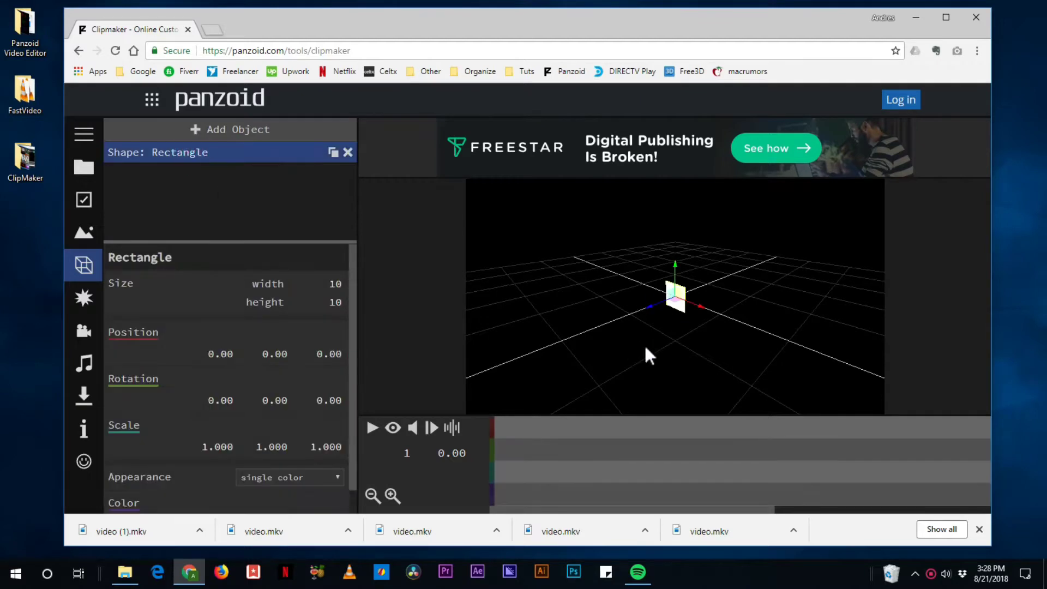
scroll(250, 381, "down", 1)
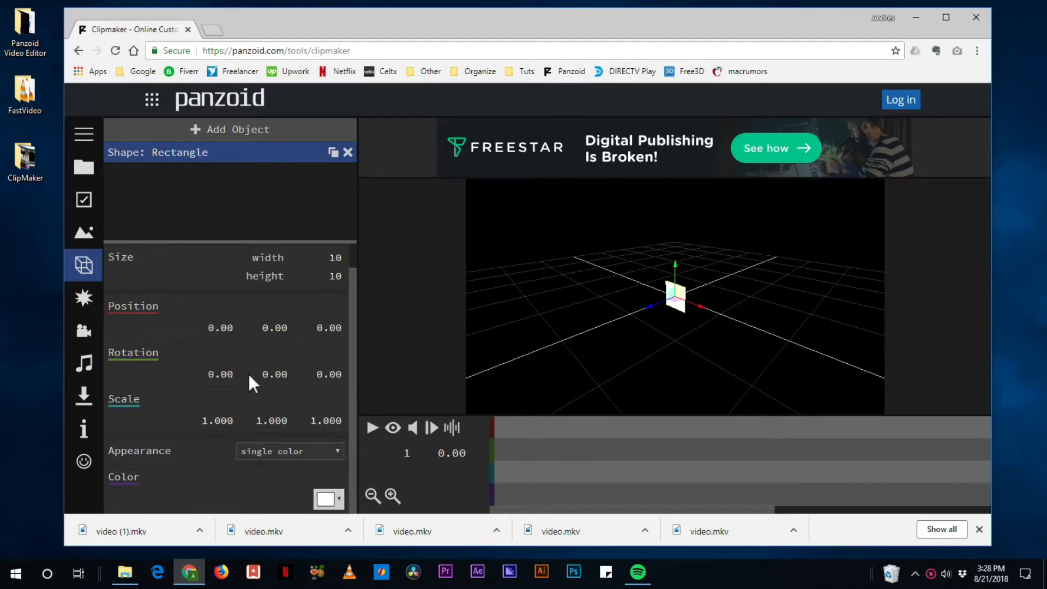
scroll(214, 437, "up", 1)
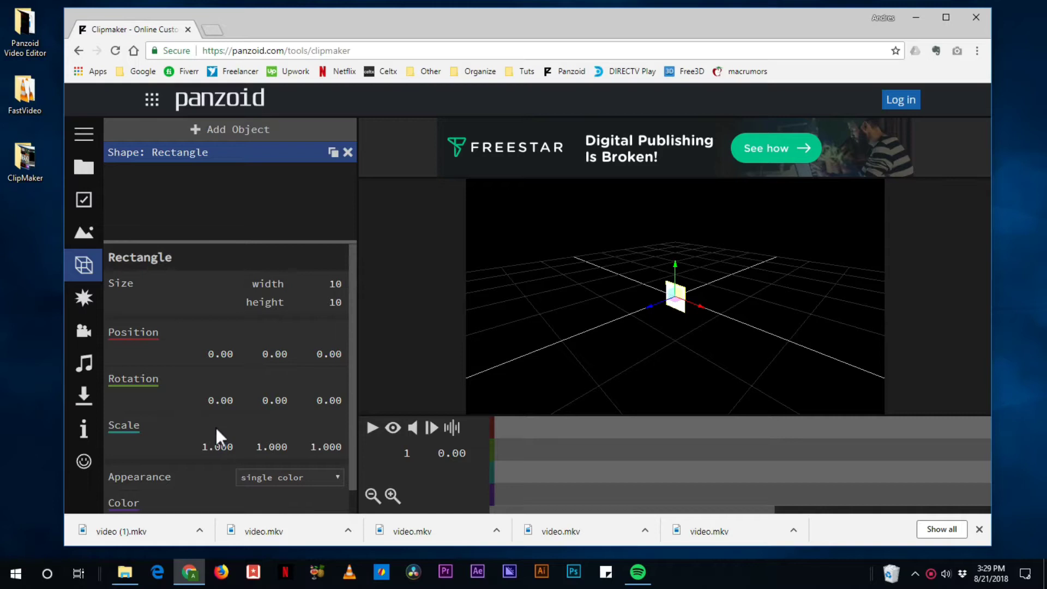
scroll(217, 386, "down", 1)
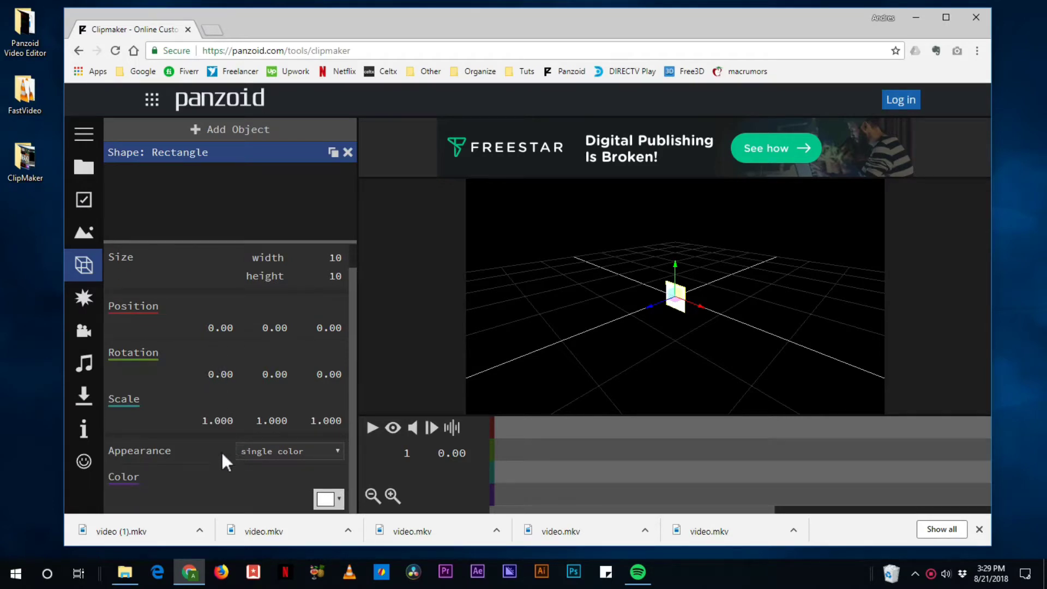
left_click(254, 450)
left_click(264, 440)
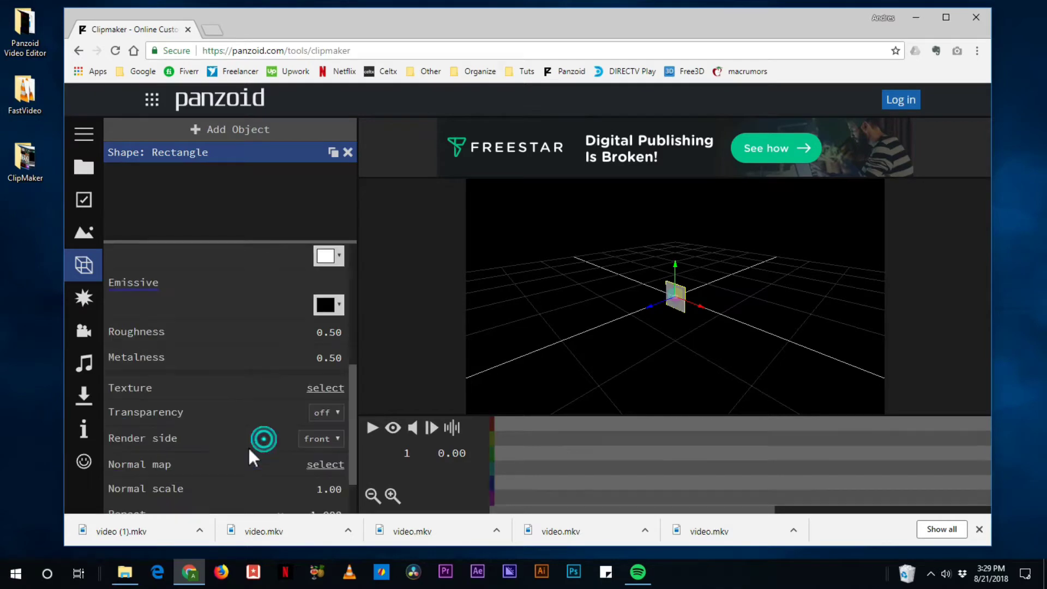
scroll(223, 459, "down", 3)
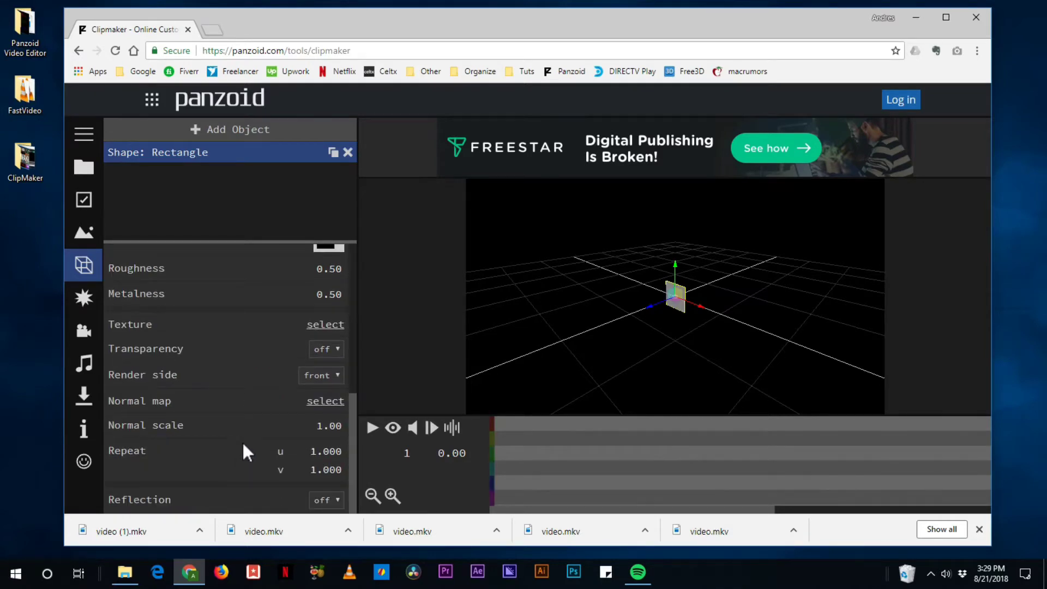
scroll(205, 415, "up", 3)
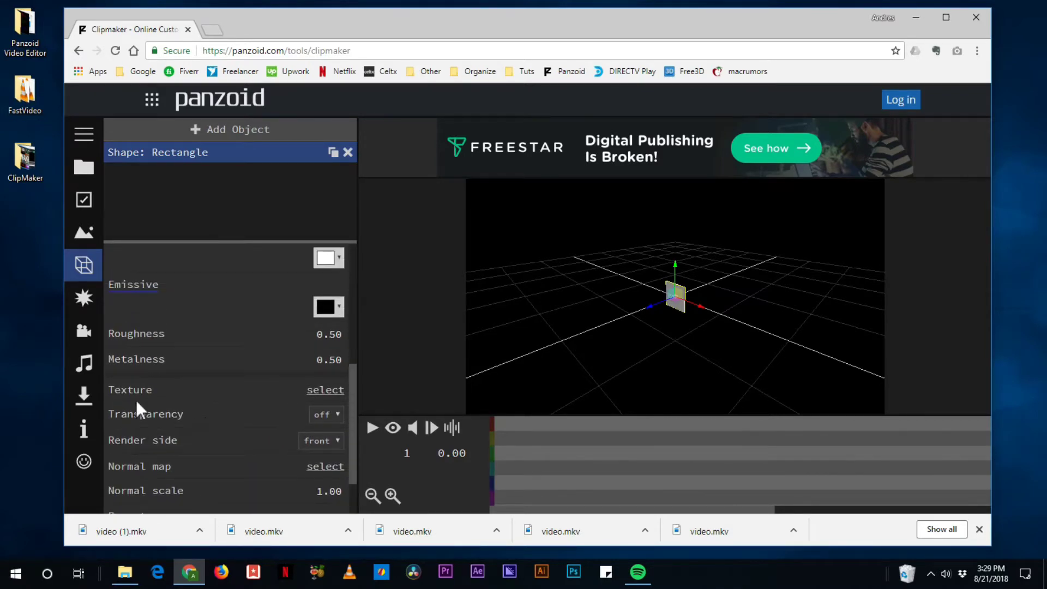
Load ara-3601194_960_720 as the rectangle's texture and check it in the render preview
left_click(335, 390)
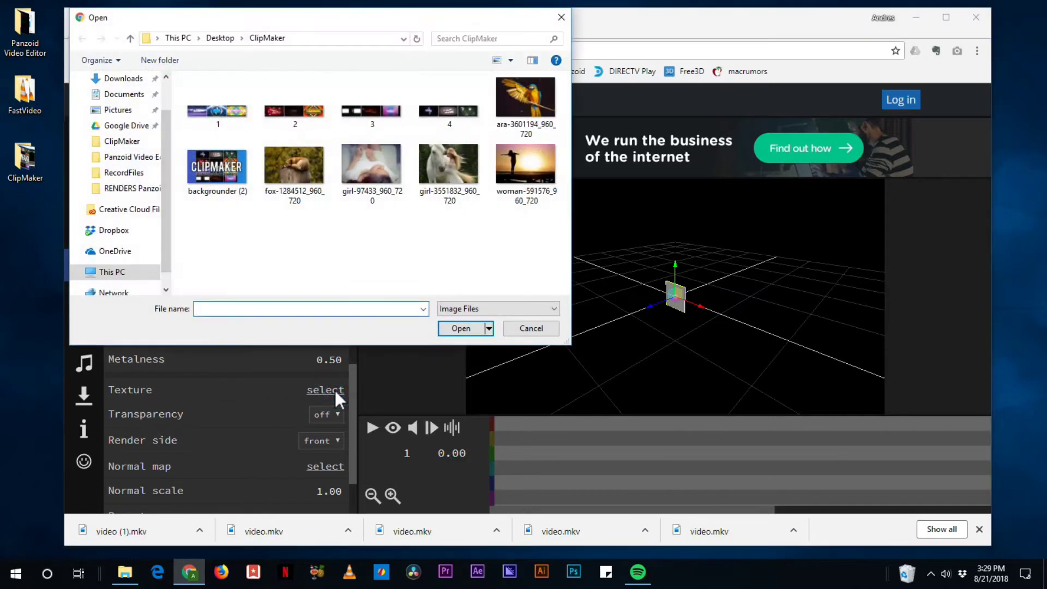
left_click(525, 103)
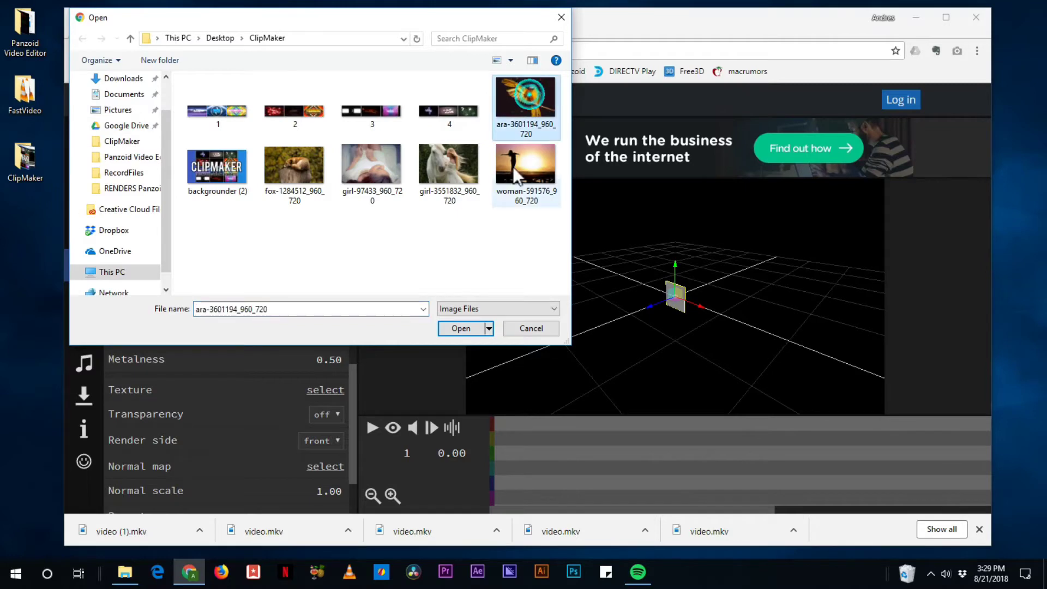
left_click(463, 328)
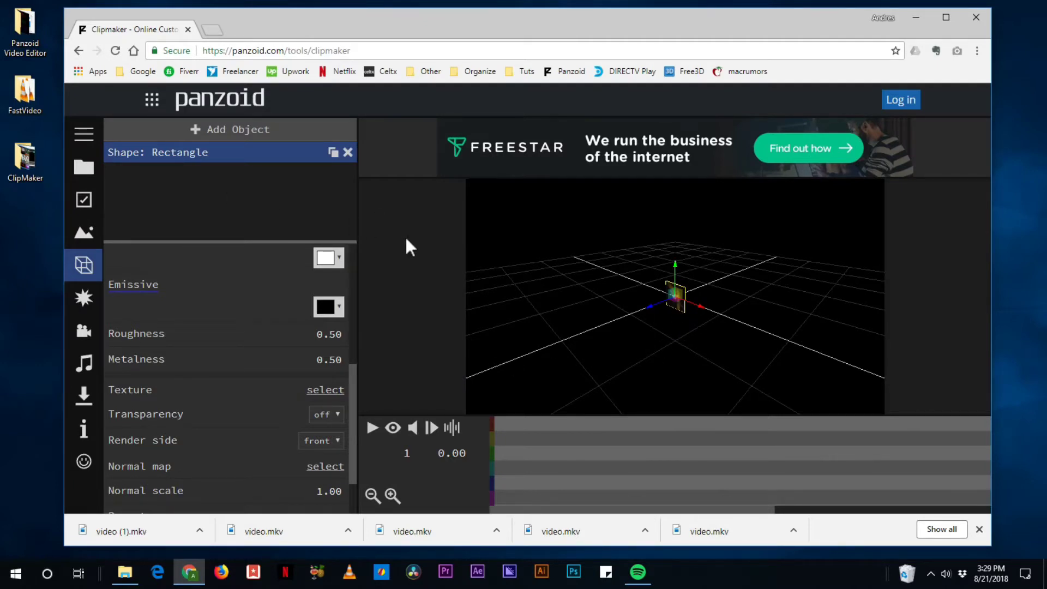
left_click(393, 428)
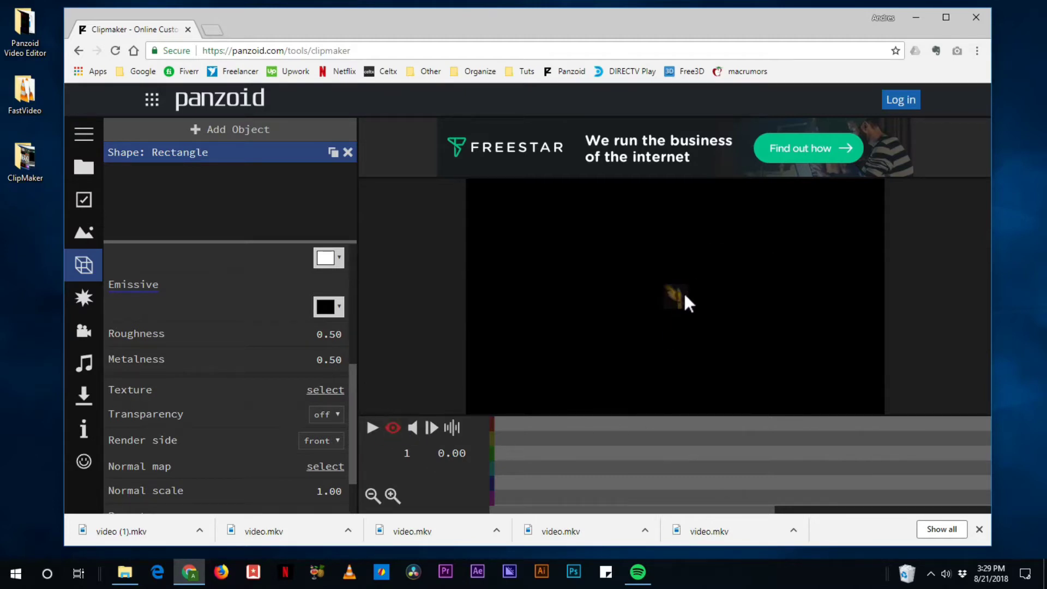
left_click(395, 432)
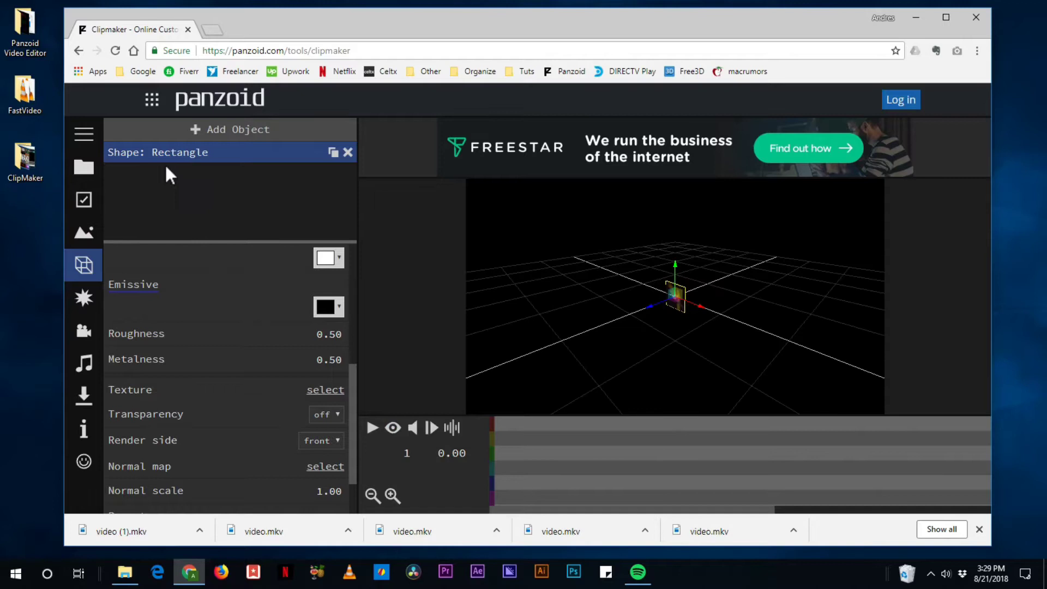
Resize the parrot rectangle to 300 wide by 160 high and preview the full picture
scroll(205, 348, "up", 5)
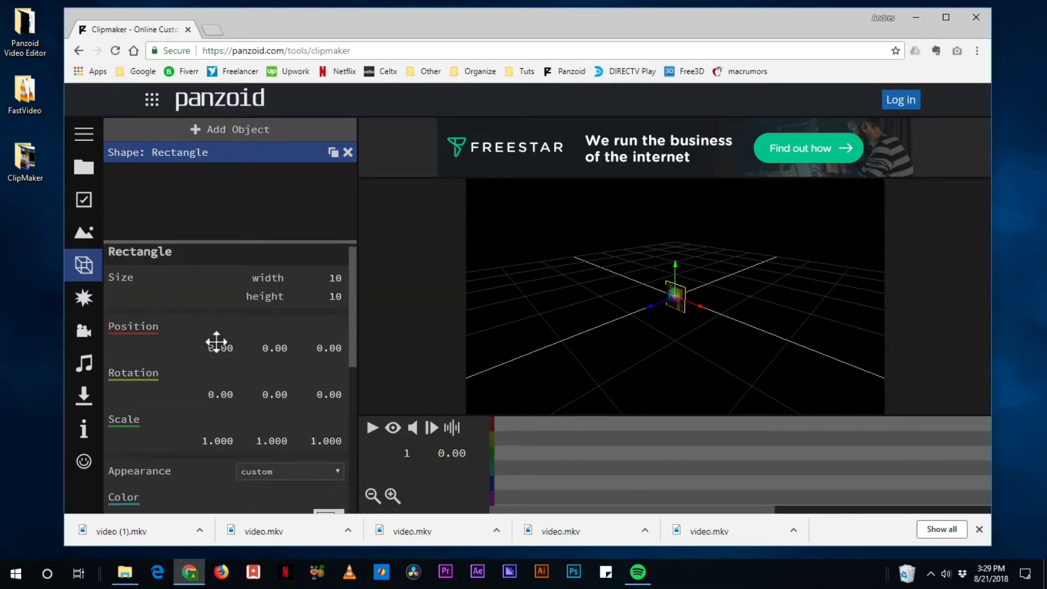
left_click(331, 279)
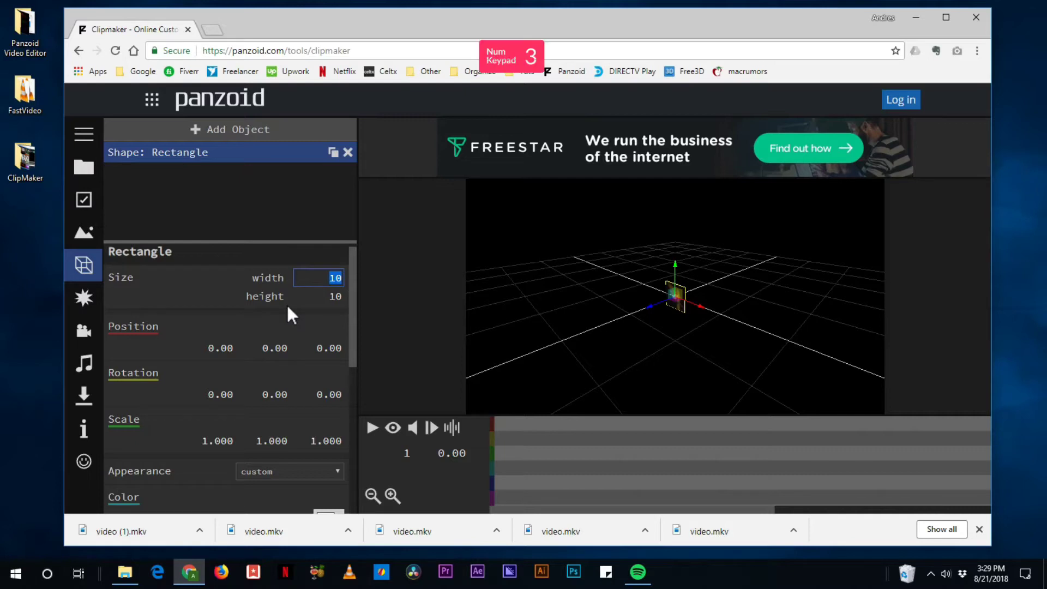
type("300")
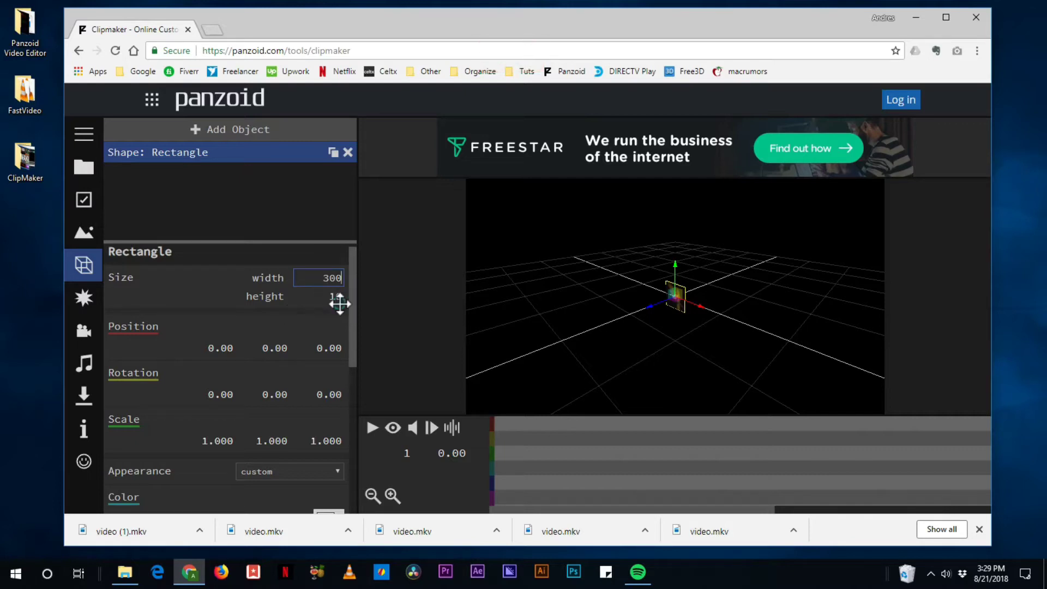
left_click(336, 296)
type("160")
key("Return")
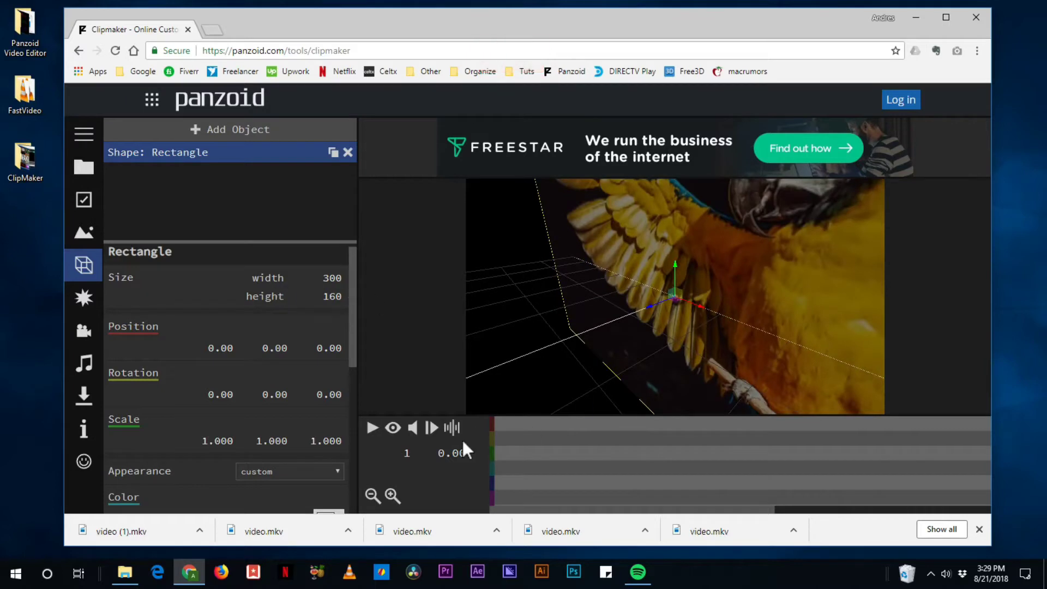
left_click(392, 427)
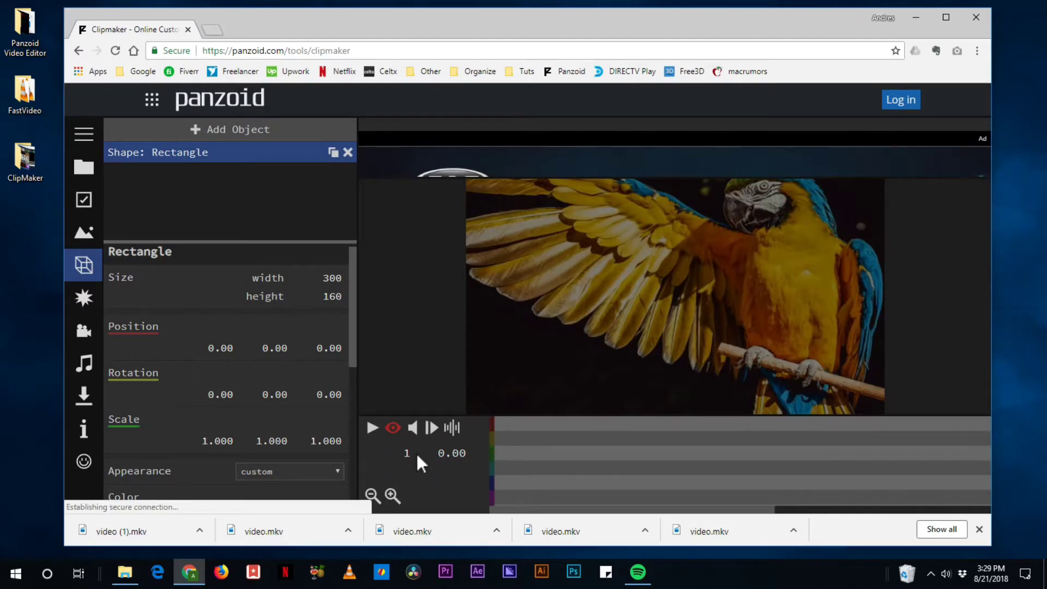
left_click(393, 428)
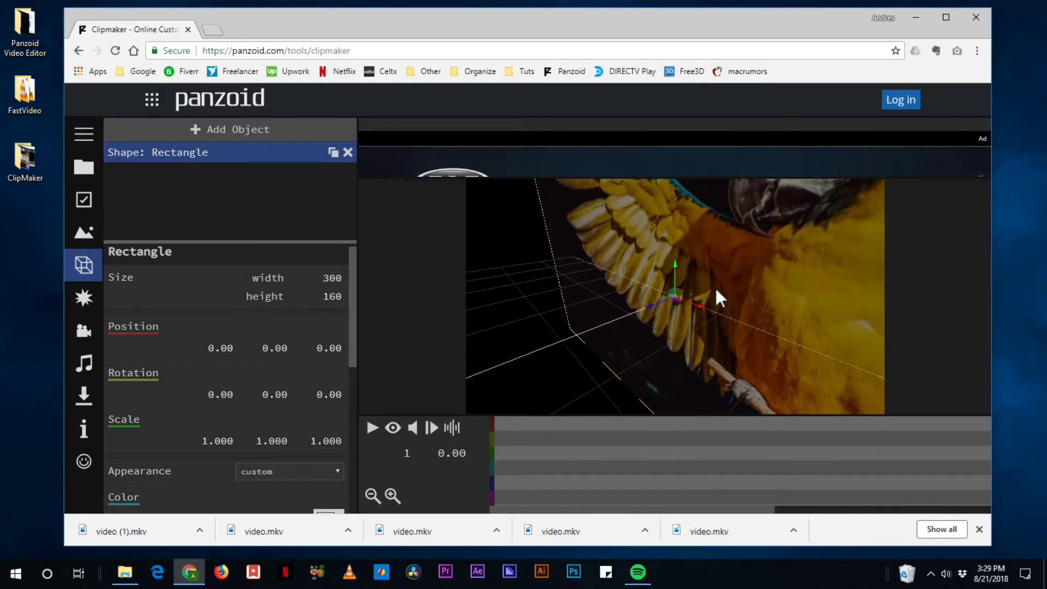
scroll(715, 286, "down", 3)
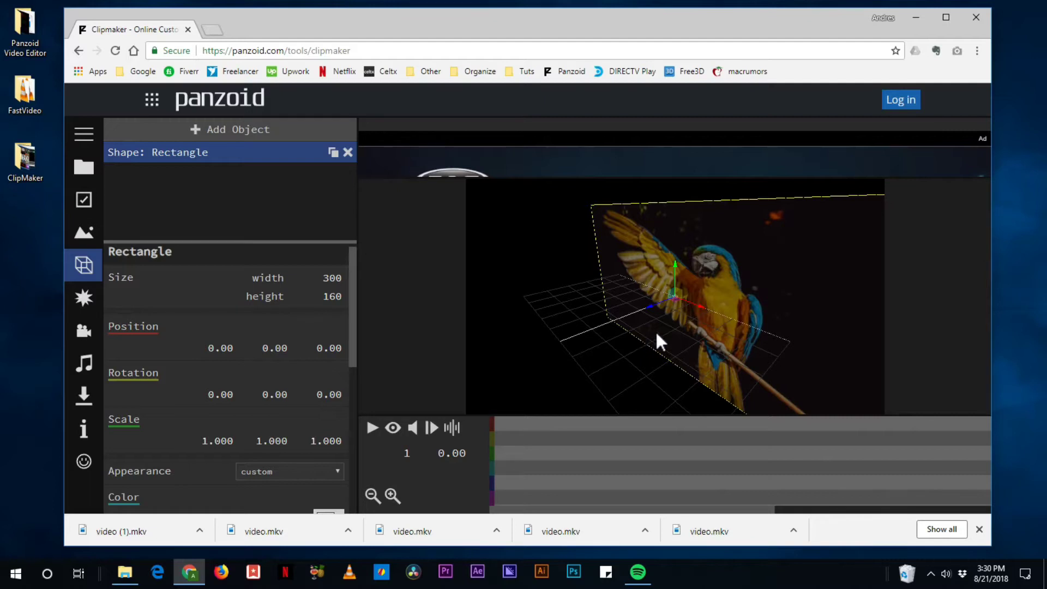
Pull the camera back to Position Z 132.10 while viewing the render preview
left_click(87, 330)
left_click(393, 429)
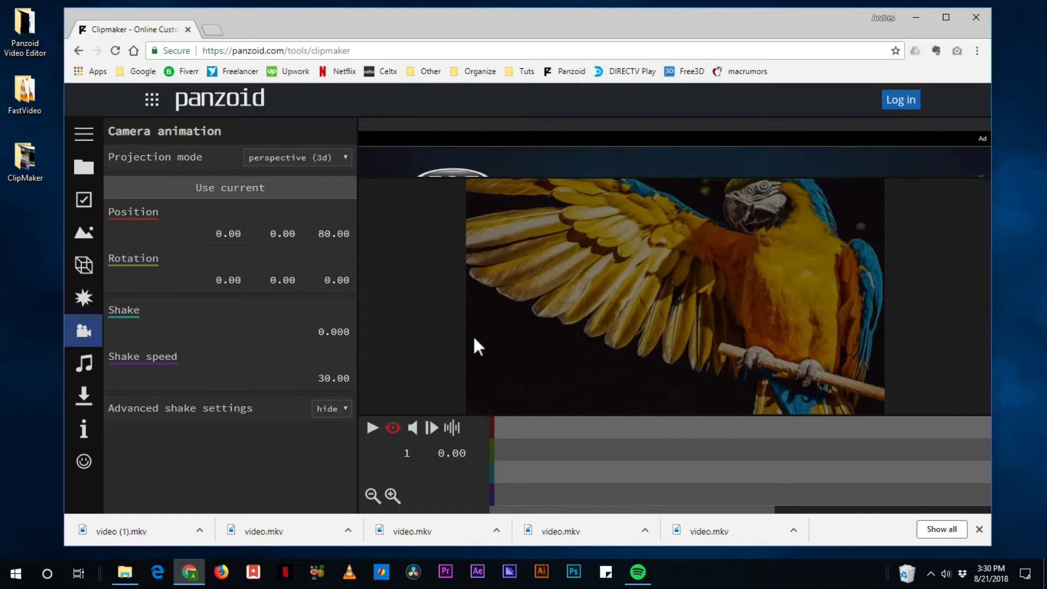
left_click_drag(332, 231, 731, 295)
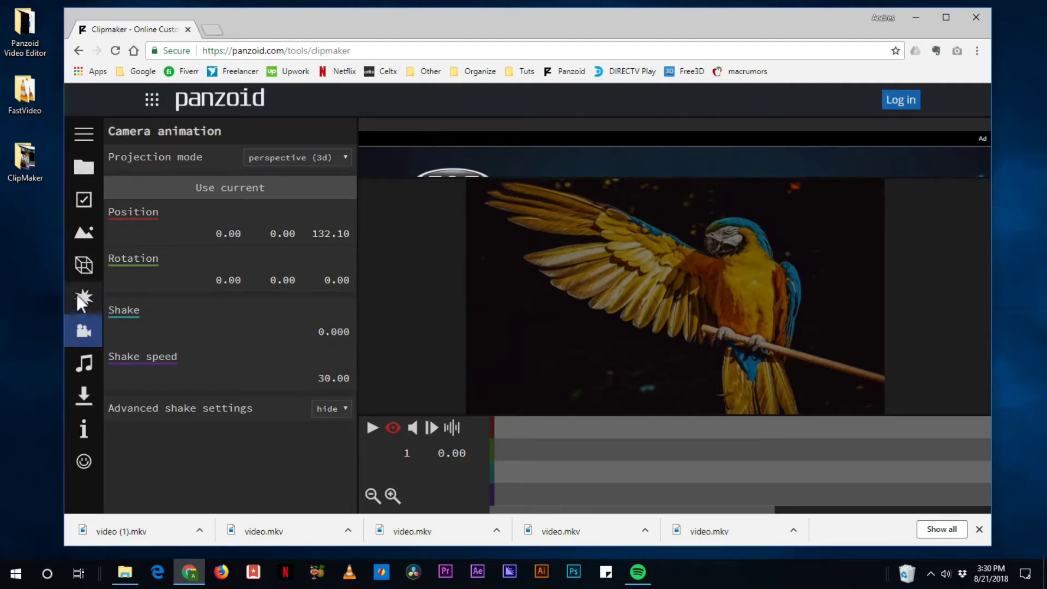
left_click(83, 267)
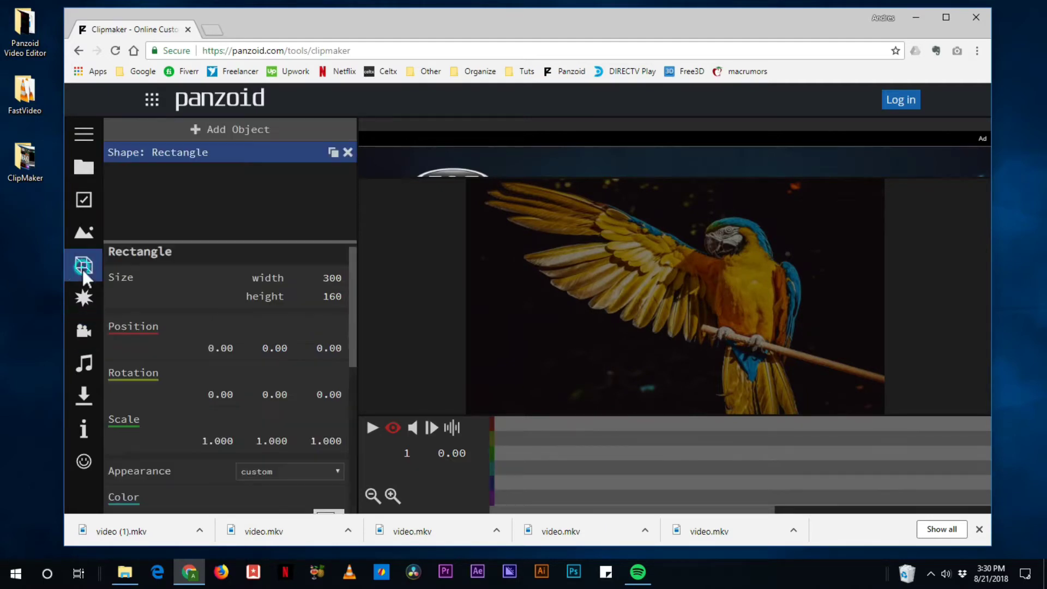
Duplicate the parrot rectangle and move the copy left to X -285.14
left_click(198, 150)
left_click(195, 149)
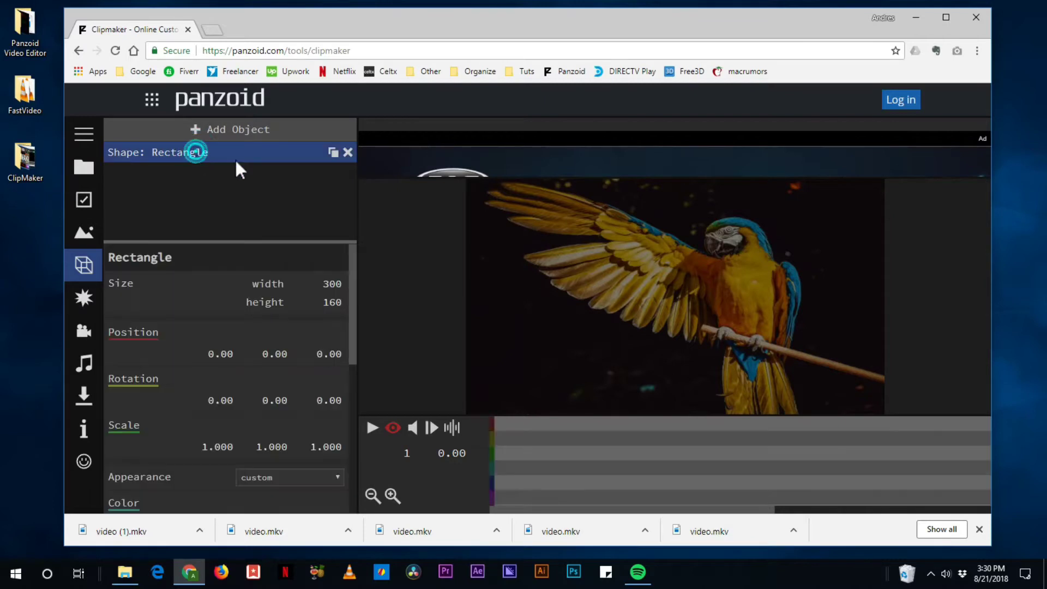
left_click(332, 152)
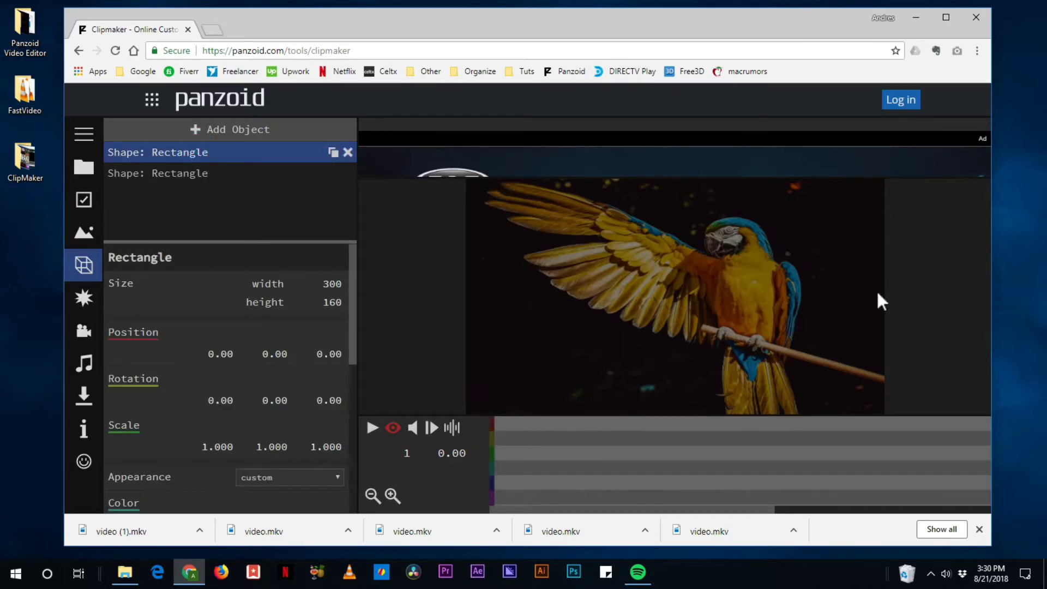
left_click(393, 428)
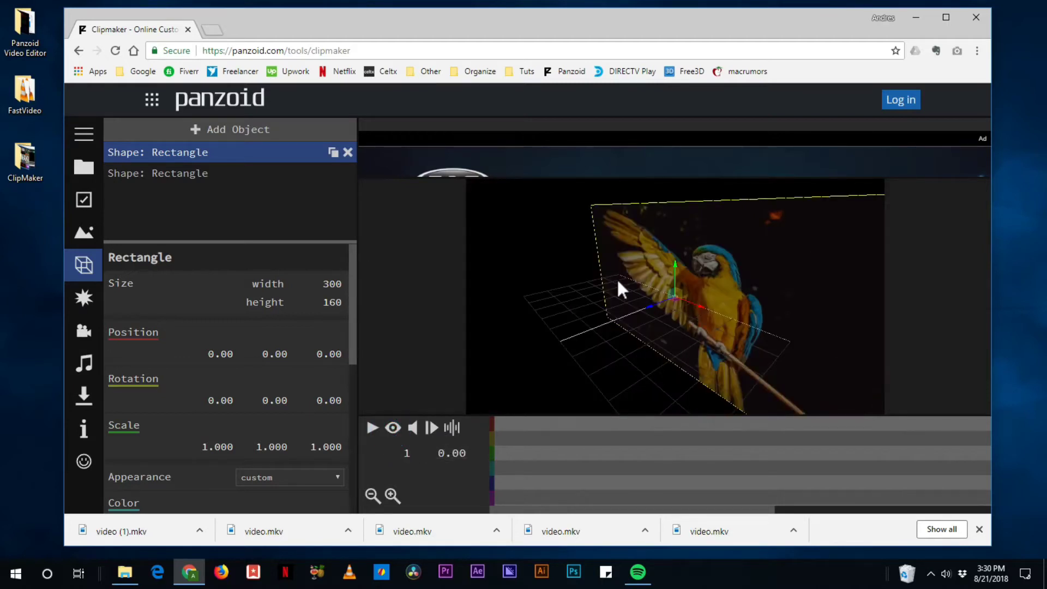
left_click_drag(696, 304, 570, 264)
left_click_drag(569, 325, 634, 321)
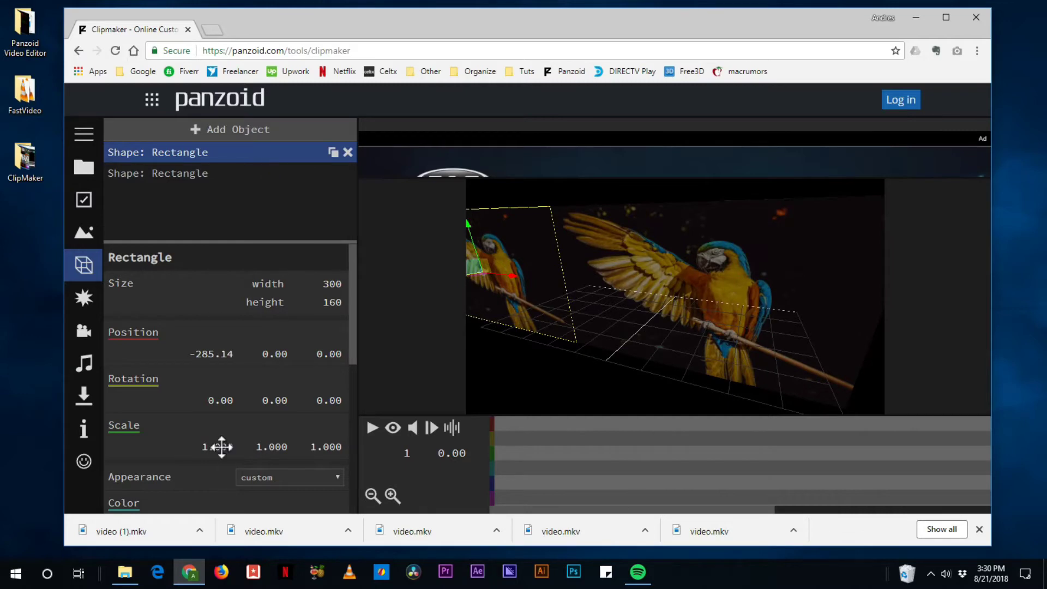
scroll(215, 436, "down", 5)
Texture the copy with fox-1284512_960_720 and nudge it further left
left_click(331, 397)
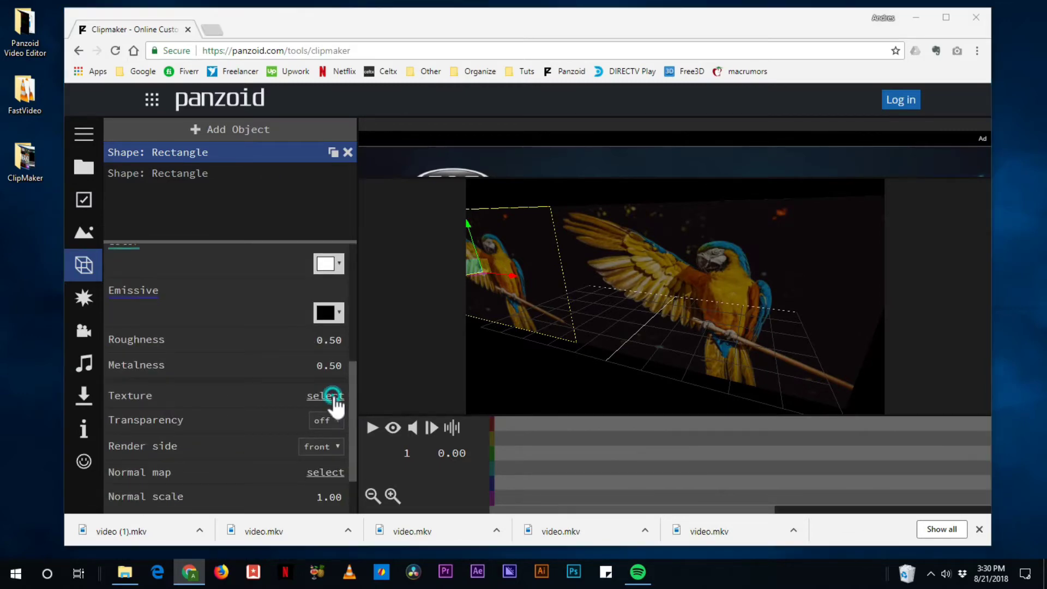
left_click(295, 166)
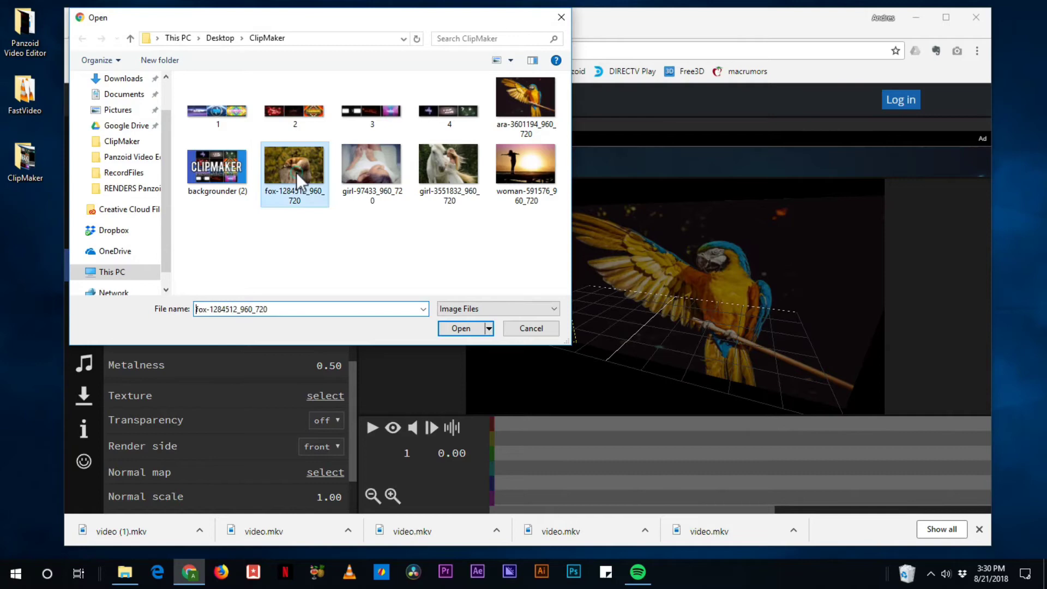
left_click(462, 328)
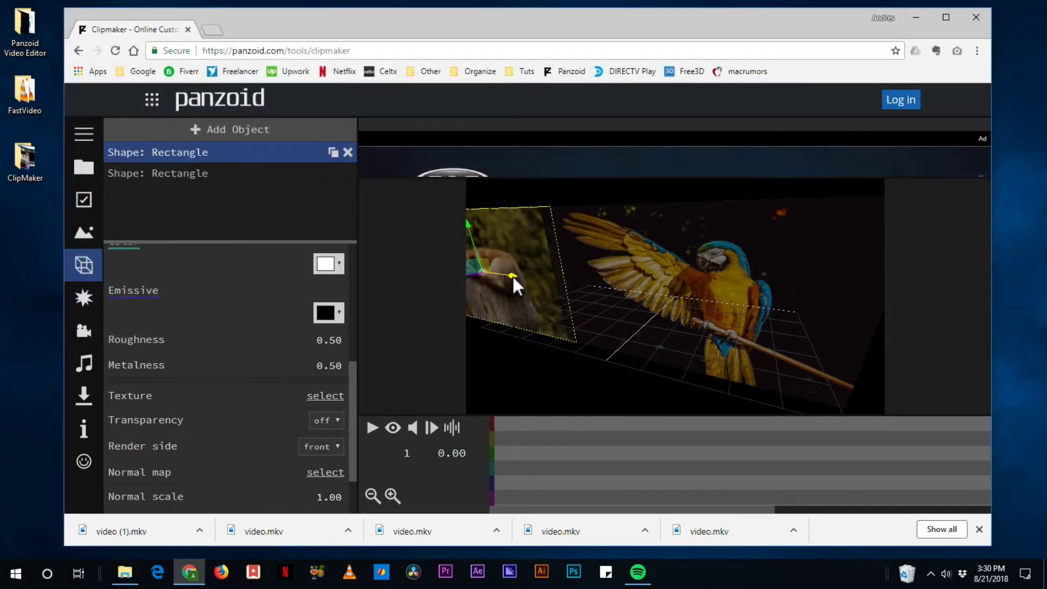
left_click_drag(512, 276, 505, 276)
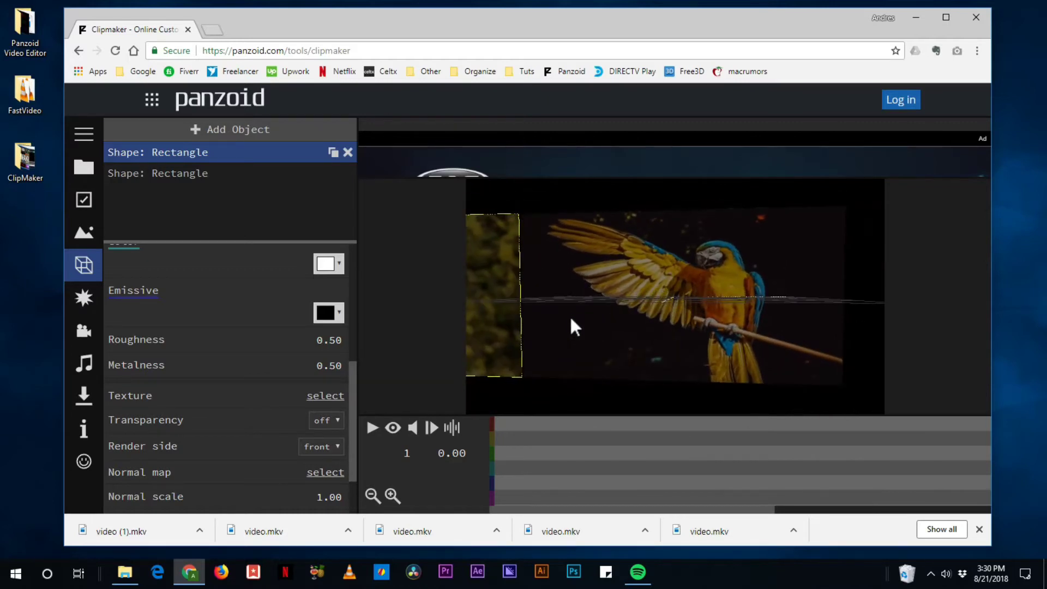
Set the camera's Position Z to 135, checking through the camera preview
left_click(93, 338)
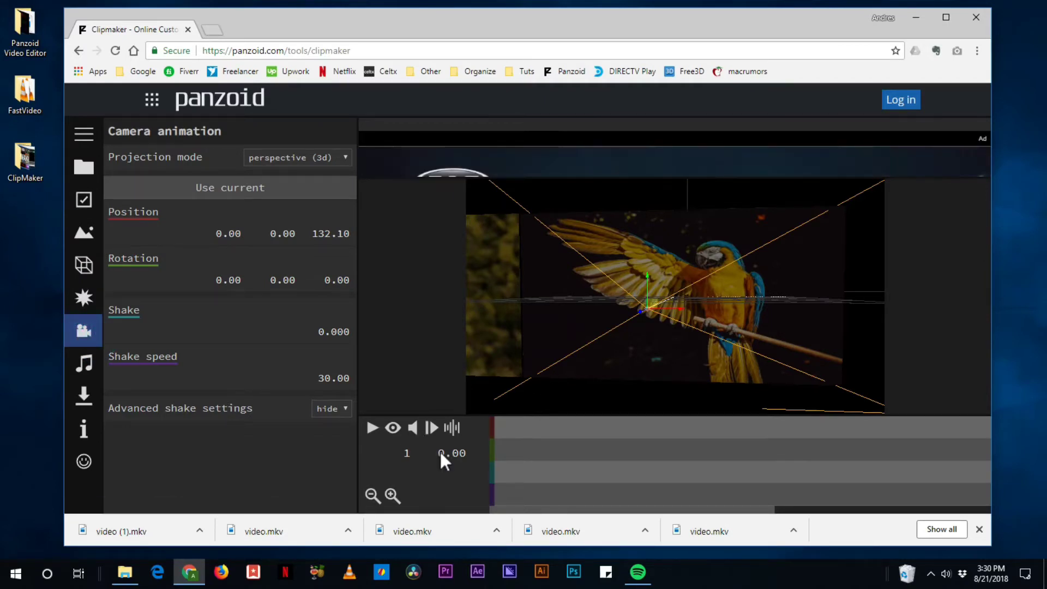
left_click(392, 429)
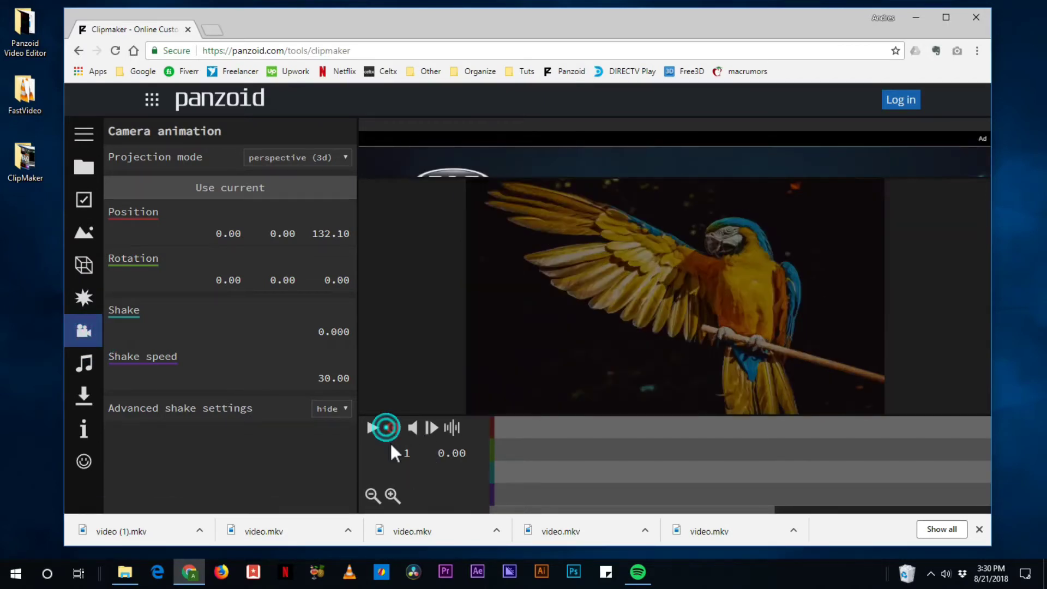
left_click(324, 237)
key("BackSpace")
key("Return")
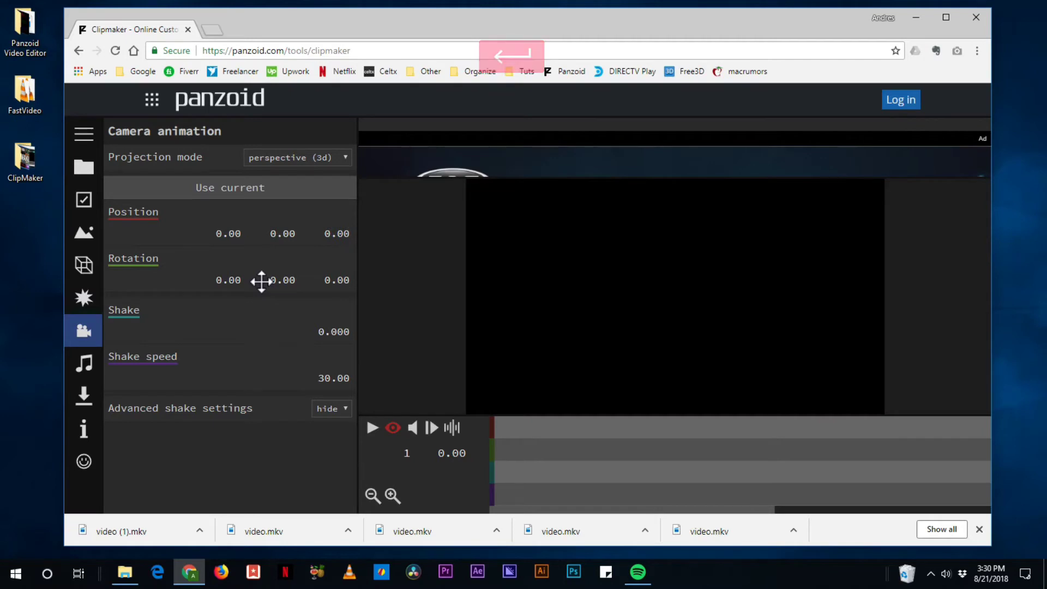
left_click(391, 428)
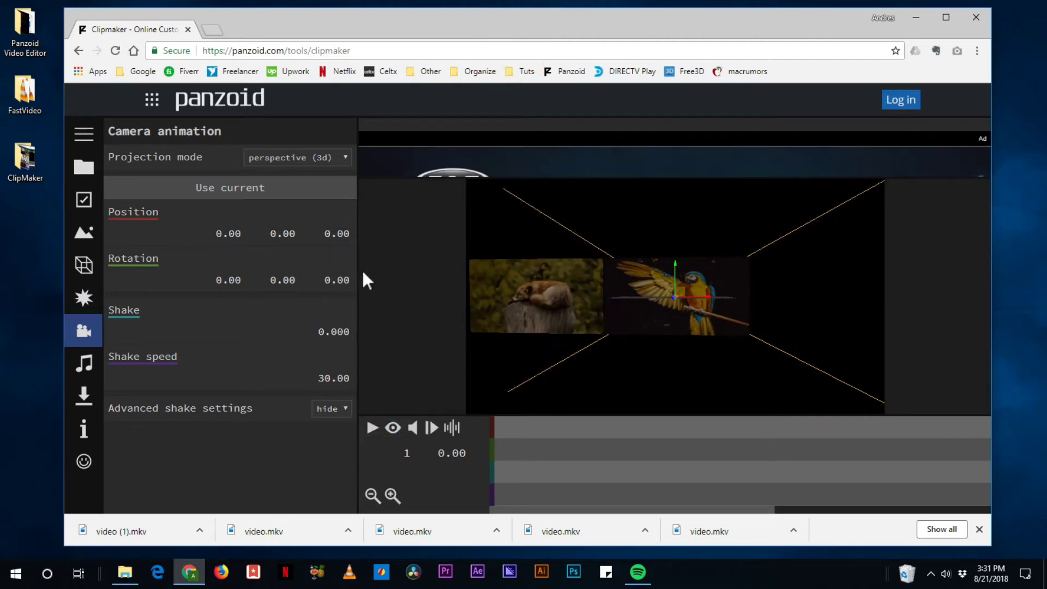
left_click(333, 235)
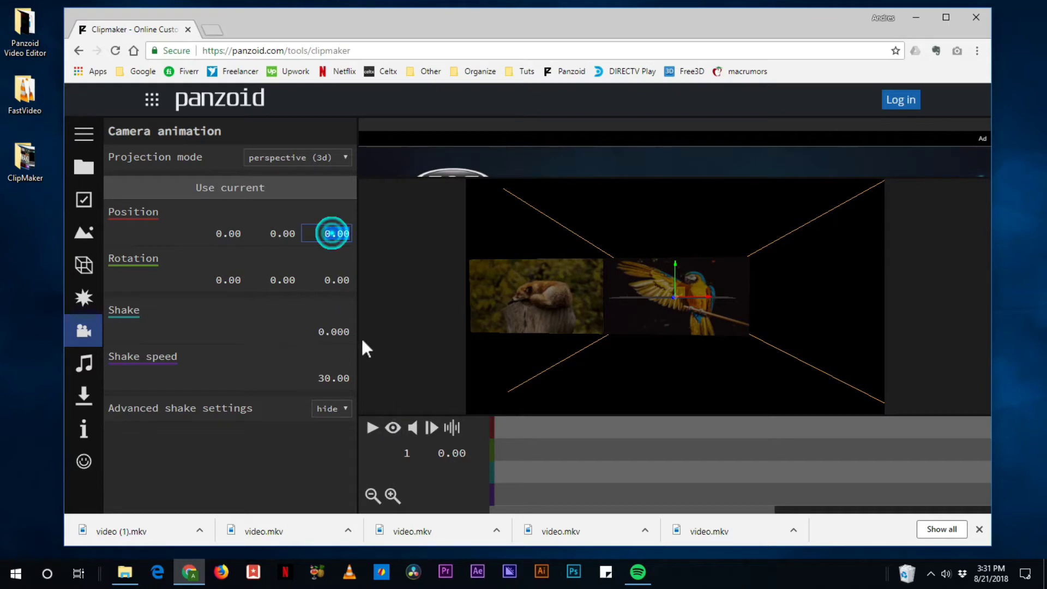
type("135")
key("Return")
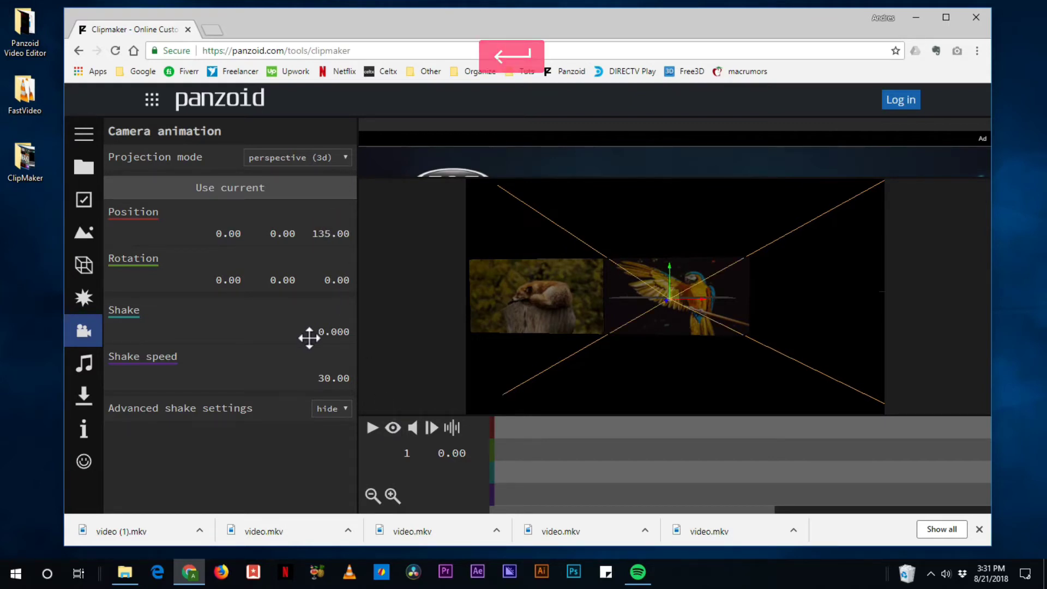
Drag the camera position to pan toward the fox image and back to the parrot
left_click(398, 428)
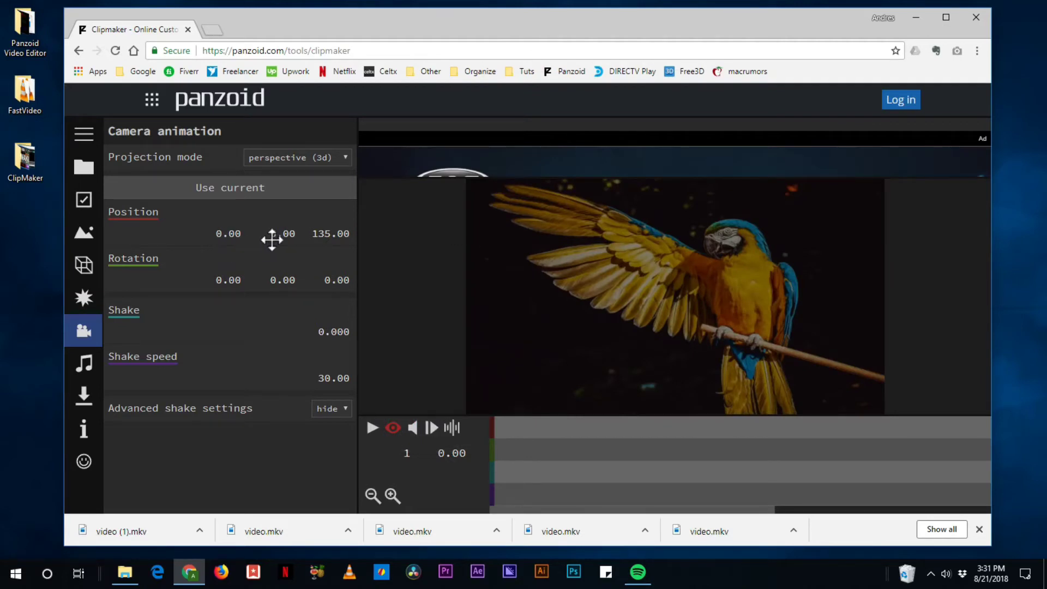
left_click_drag(281, 236, 303, 240)
left_click_drag(222, 234, 15, 281)
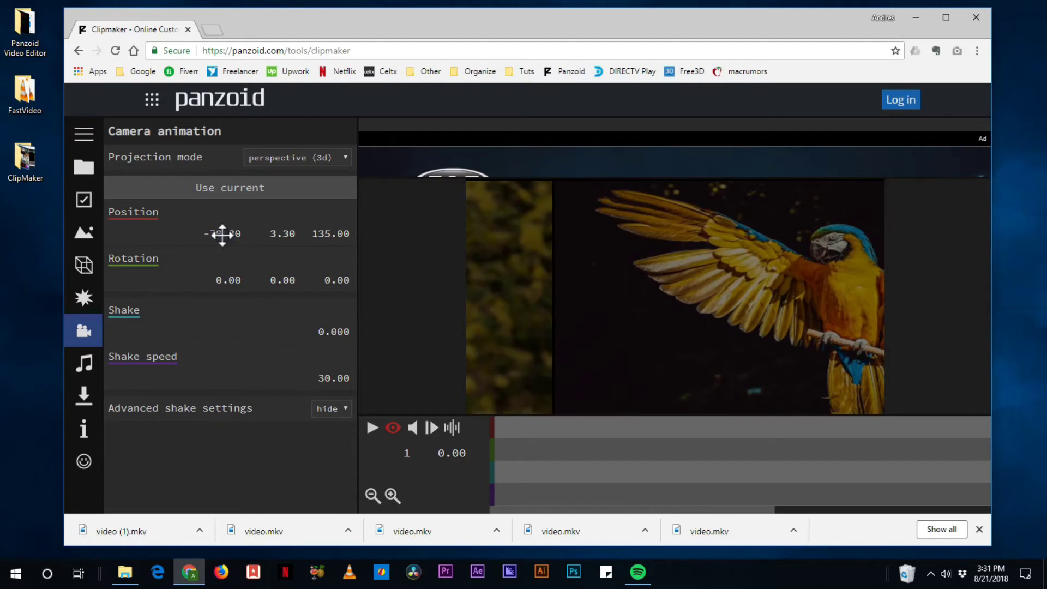
left_click_drag(222, 233, 136, 236)
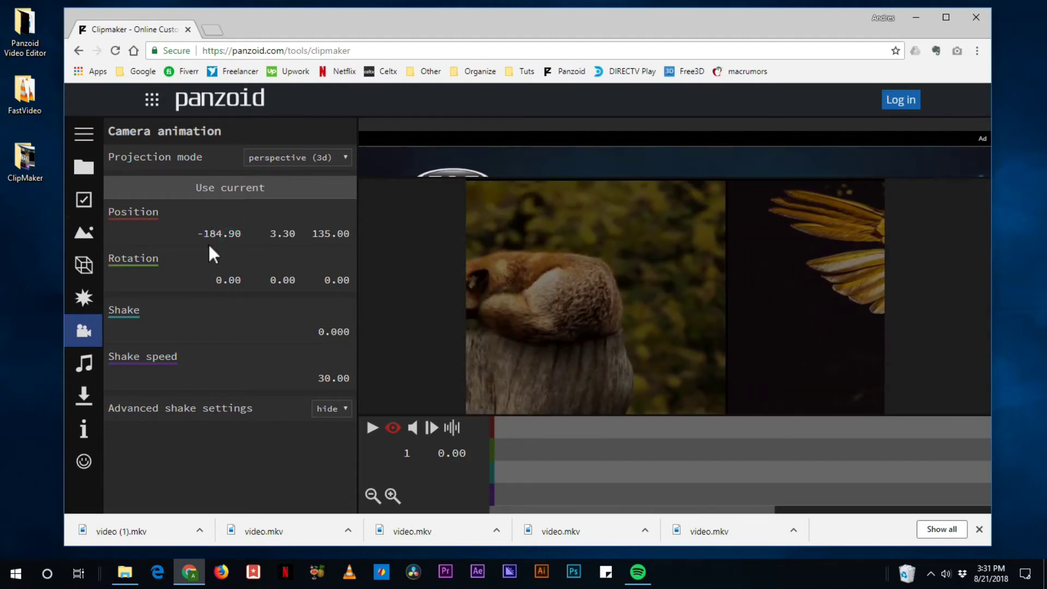
left_click_drag(208, 242, 2, 235)
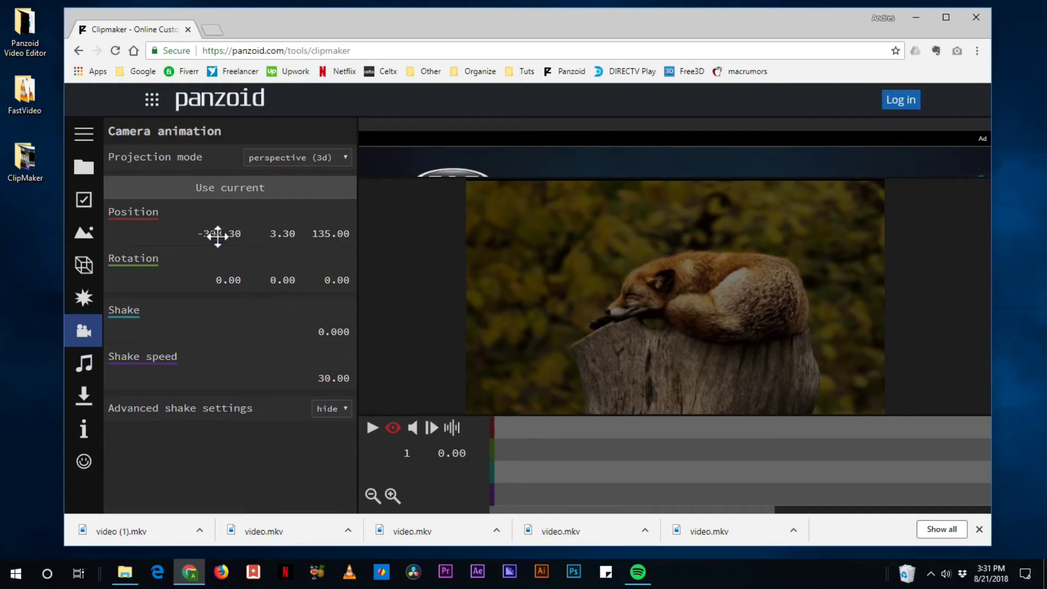
left_click_drag(217, 235, 983, 298)
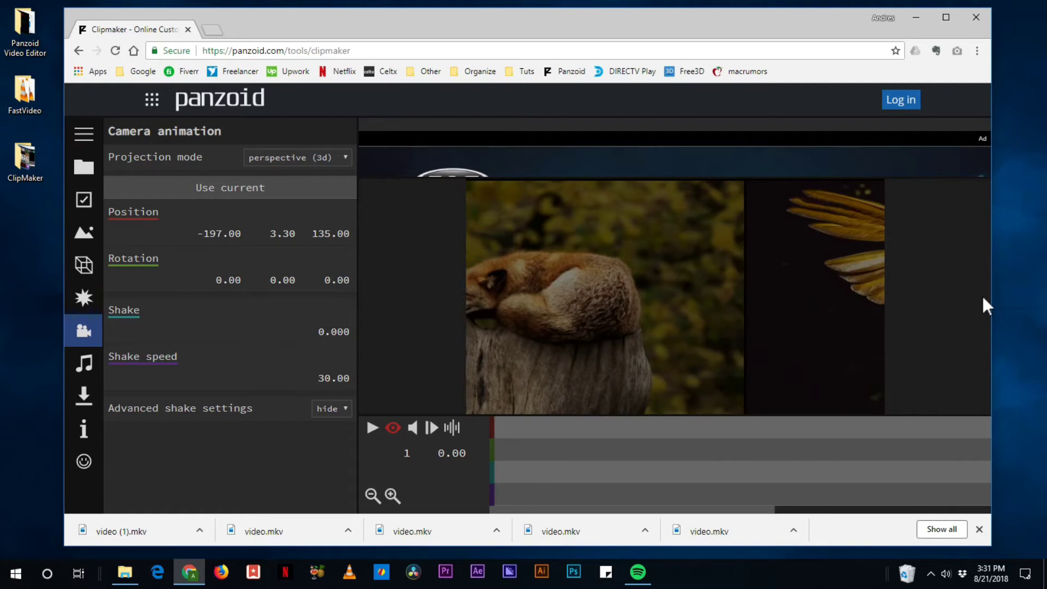
left_click_drag(217, 236, 1012, 304)
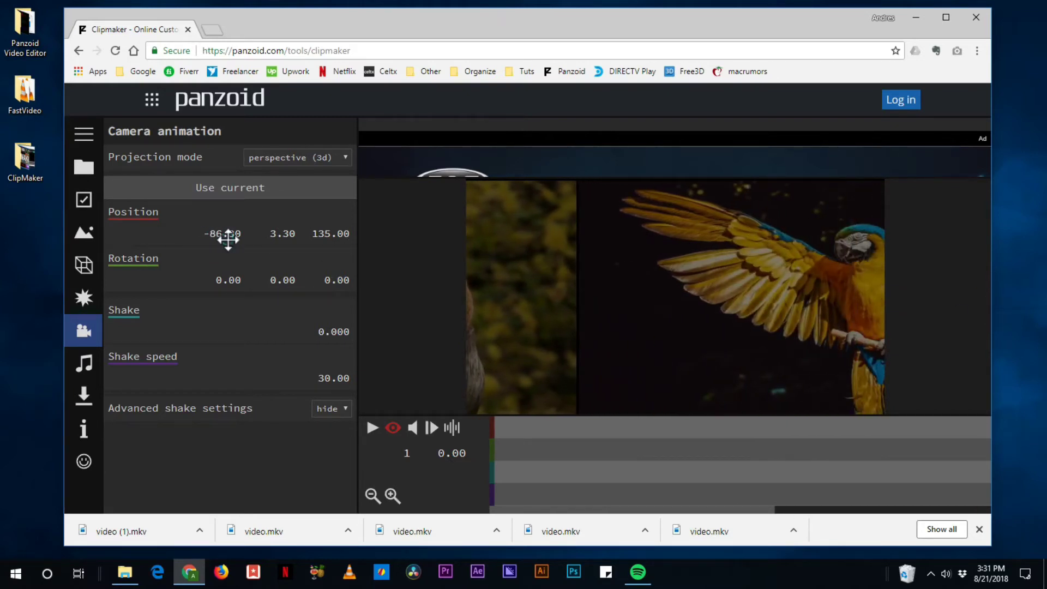
Reset the camera's X and Y positions to 0 to center the parrot
left_click(228, 235)
type("0")
key("Return")
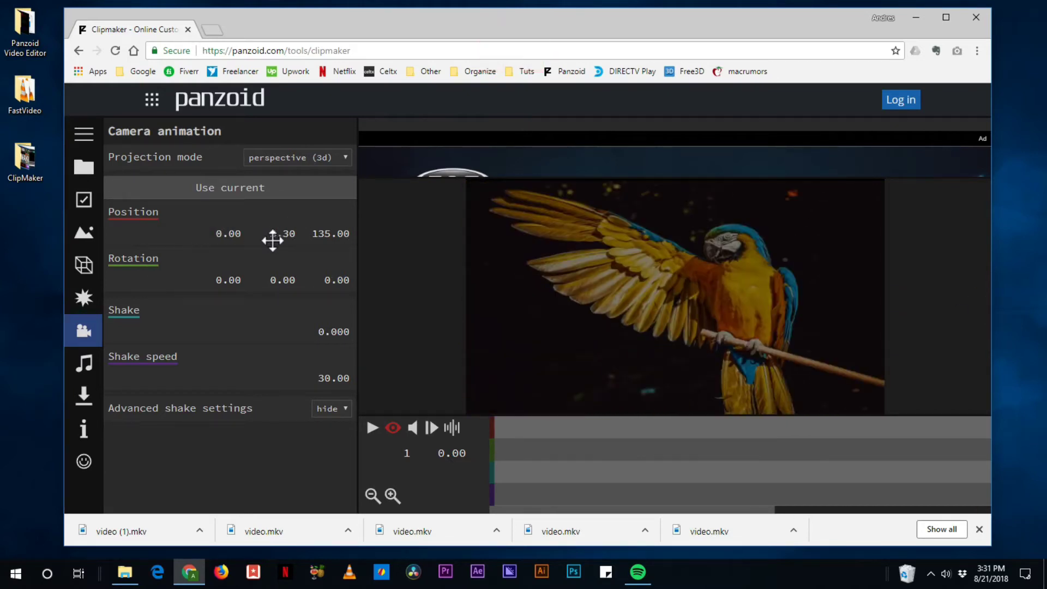
left_click(273, 240)
type("0")
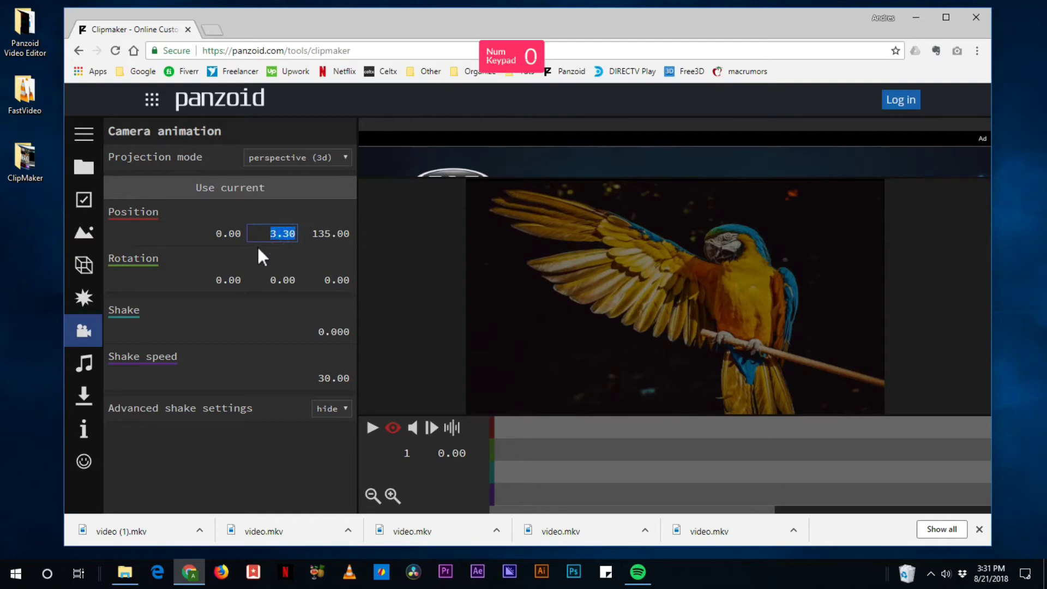
key("Return")
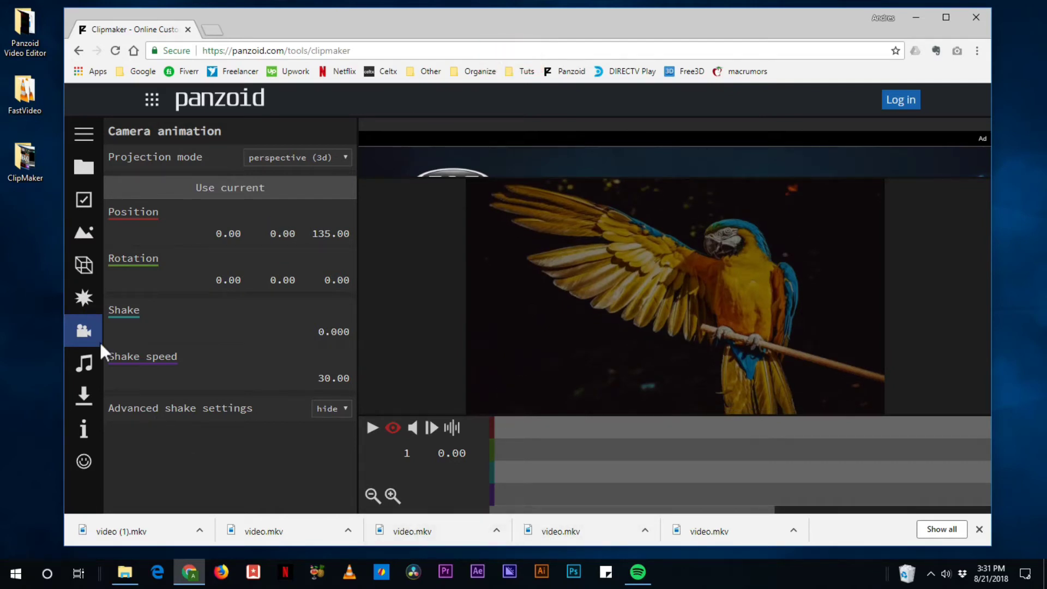
Select the first rectangle, the one holding the fox image, in the editable 3D view
left_click(86, 267)
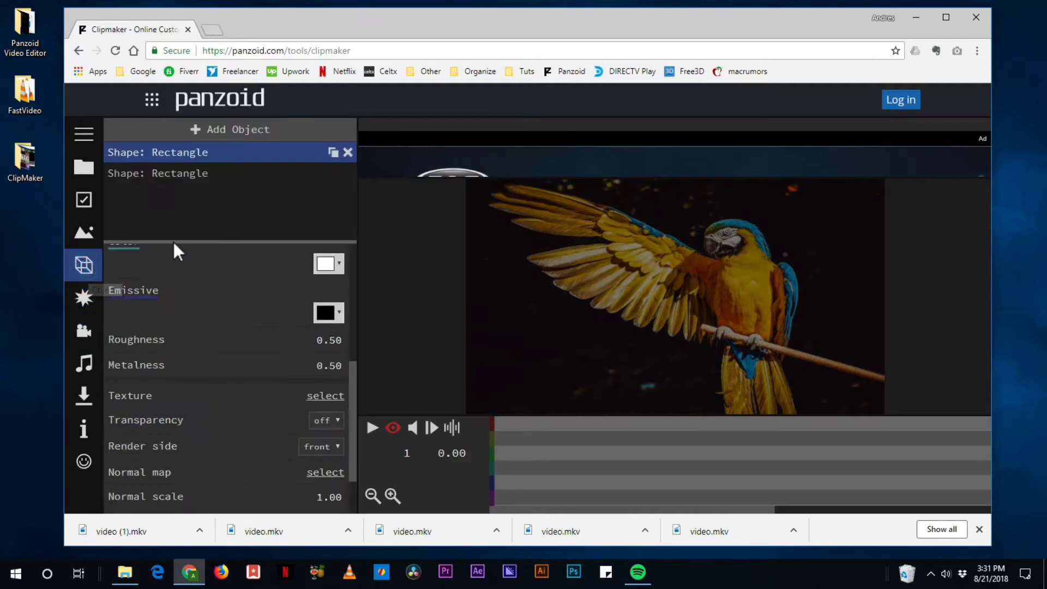
left_click(206, 174)
left_click(393, 428)
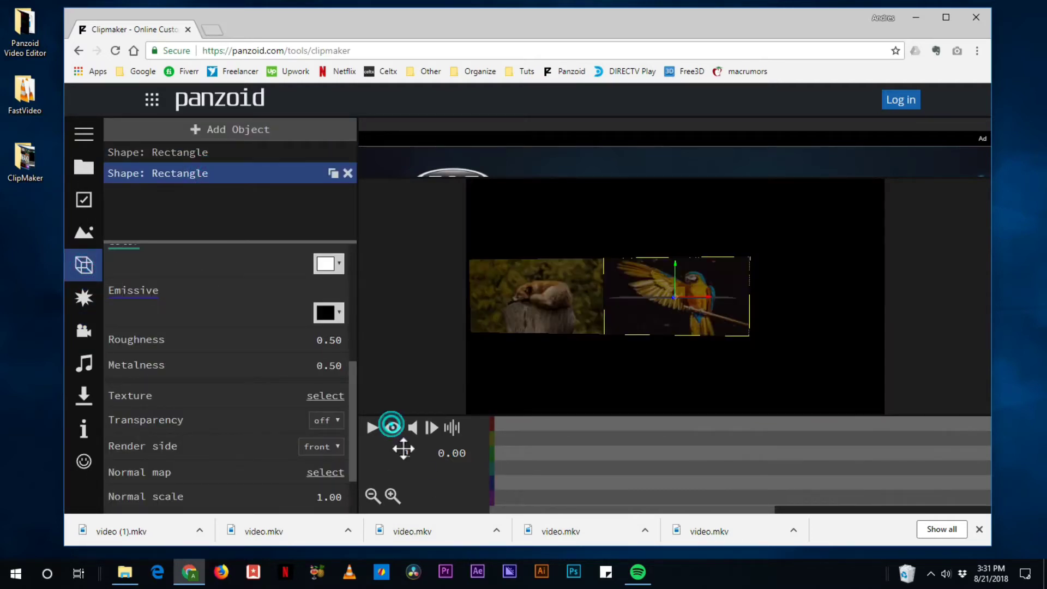
left_click(215, 151)
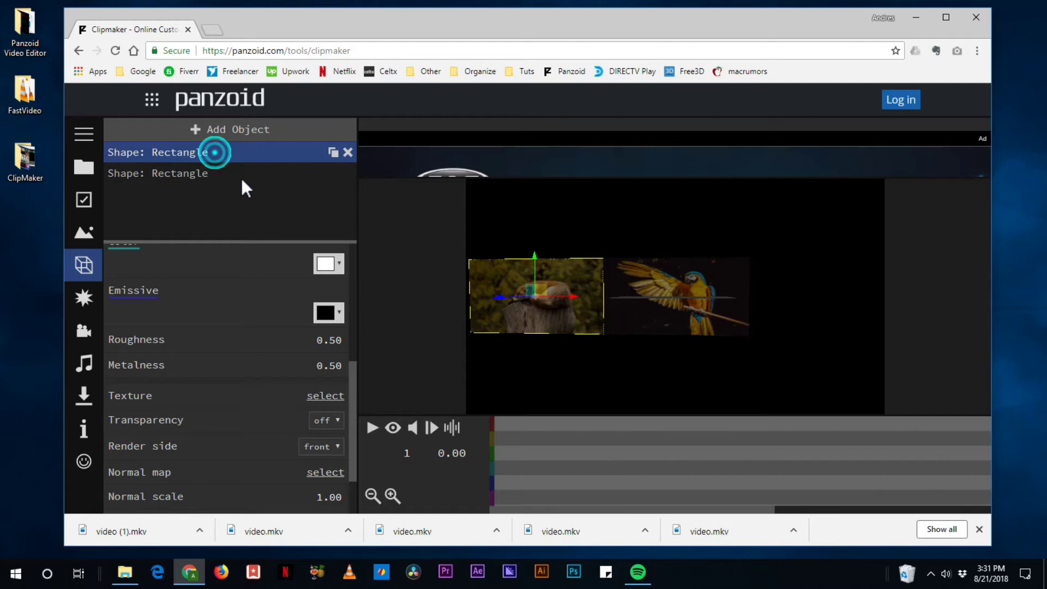
scroll(257, 428, "down", 2)
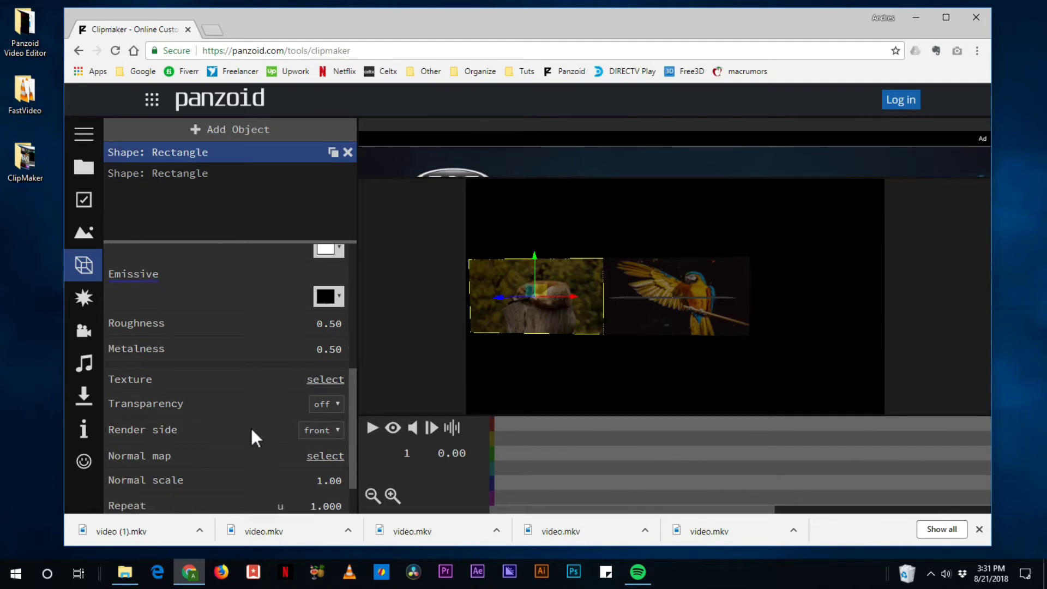
scroll(236, 439, "up", 6)
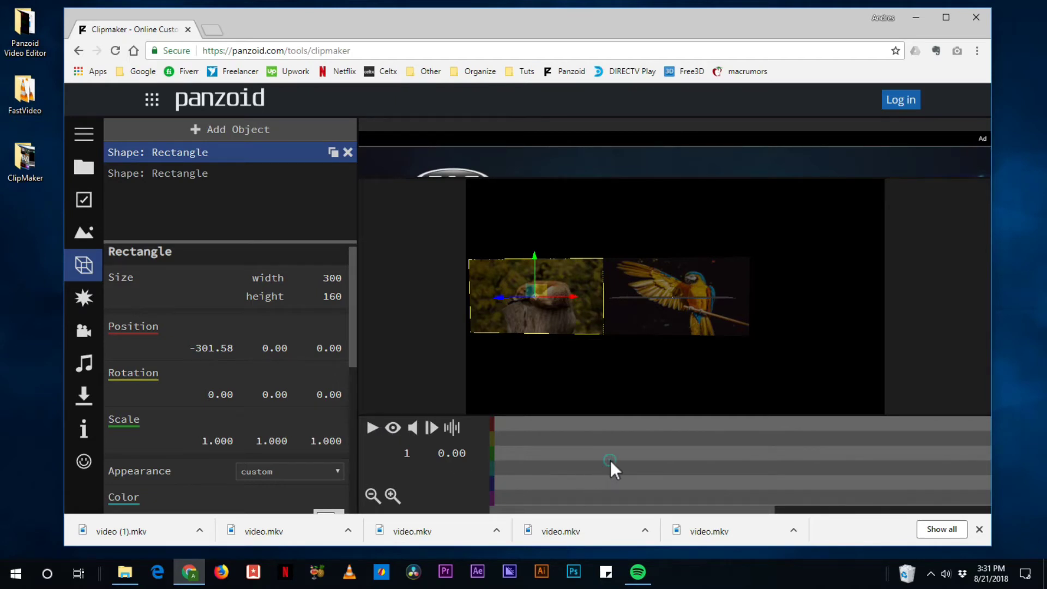
Keyframe the fox rectangle's position at frames 14 and 22, sliding it onto the parrot
left_click_drag(610, 460, 632, 463)
left_click_drag(633, 464, 626, 465)
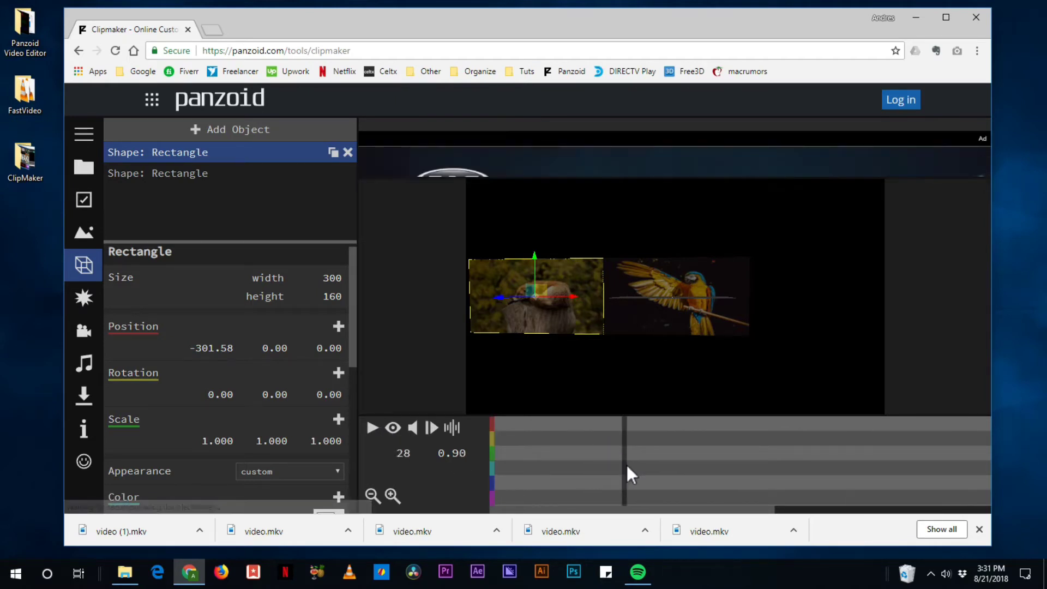
left_click_drag(524, 470, 548, 478)
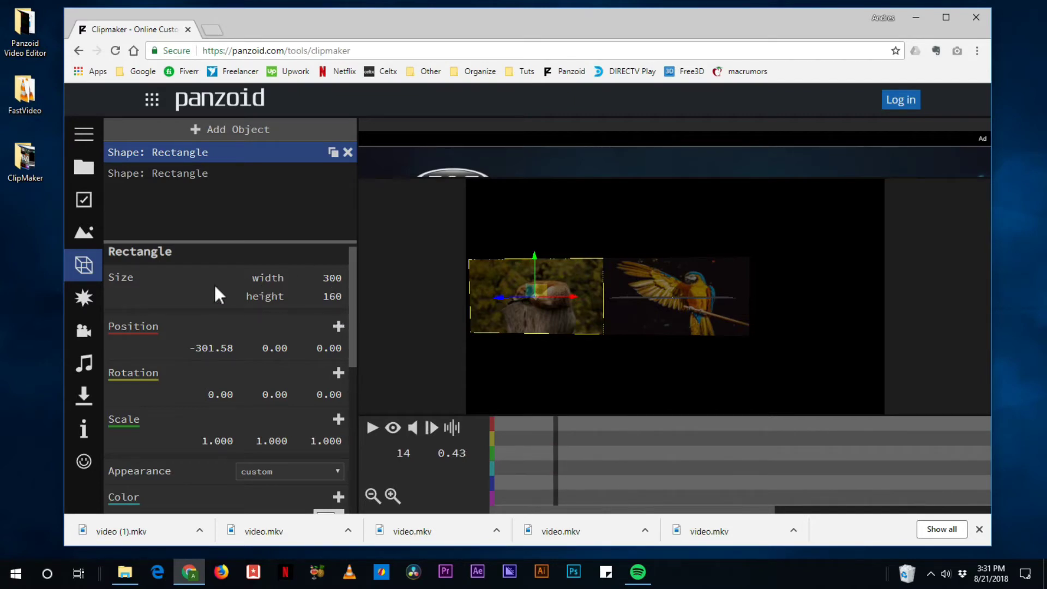
left_click(339, 326)
mouse_move(616, 455)
left_mouse_down()
mouse_move(639, 450)
mouse_move(587, 463)
mouse_move(595, 464)
left_mouse_up()
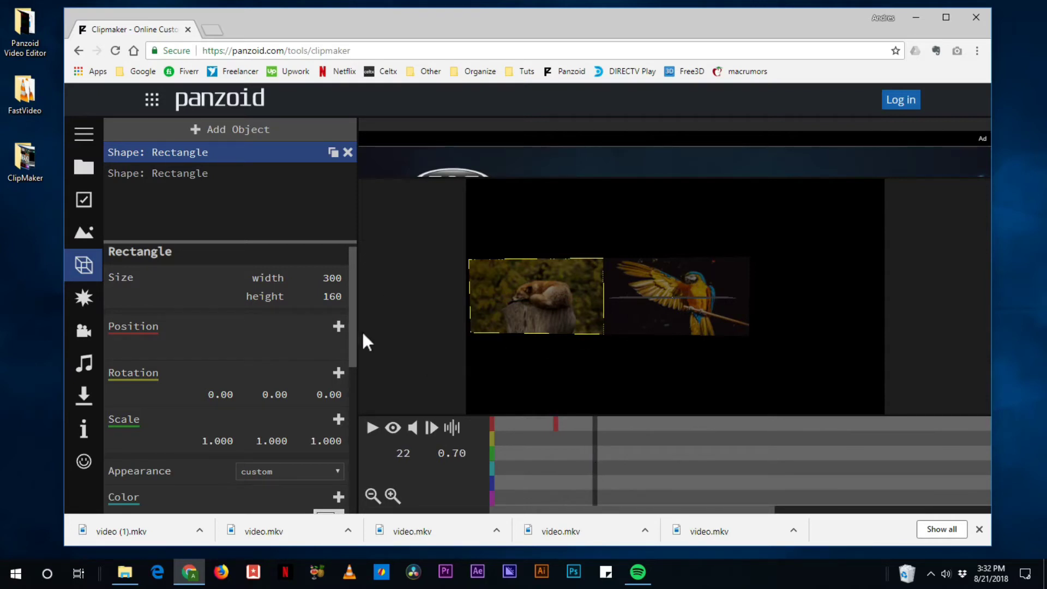
left_click(335, 325)
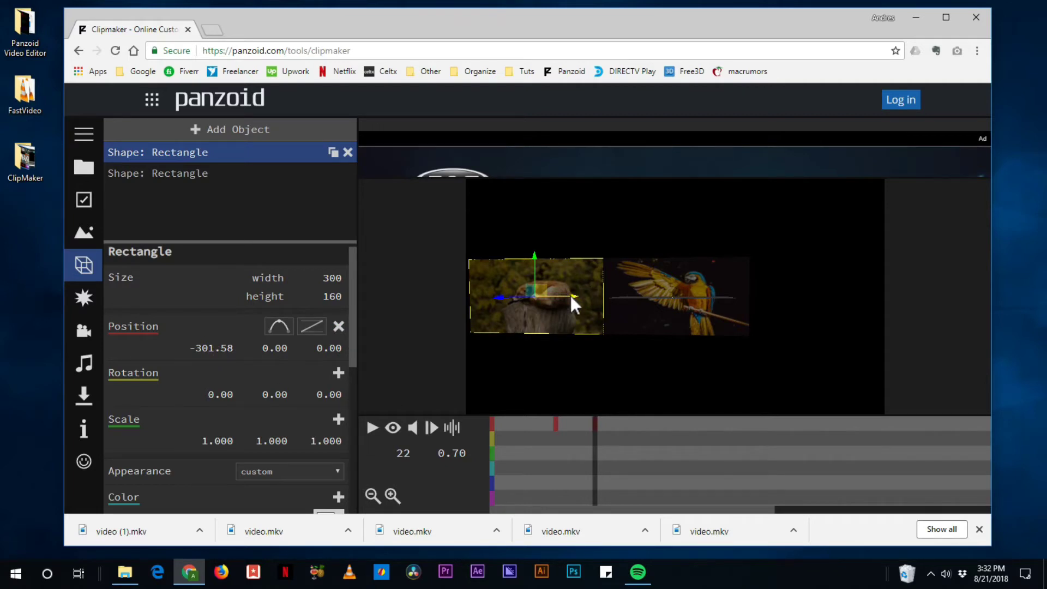
left_click_drag(571, 295, 715, 308)
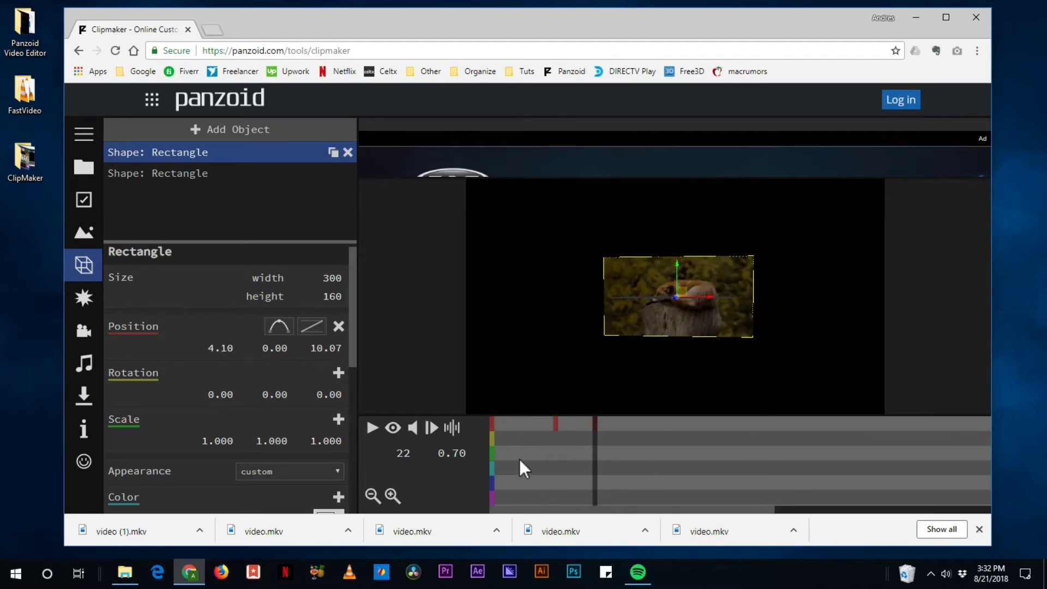
left_click_drag(556, 470, 649, 493)
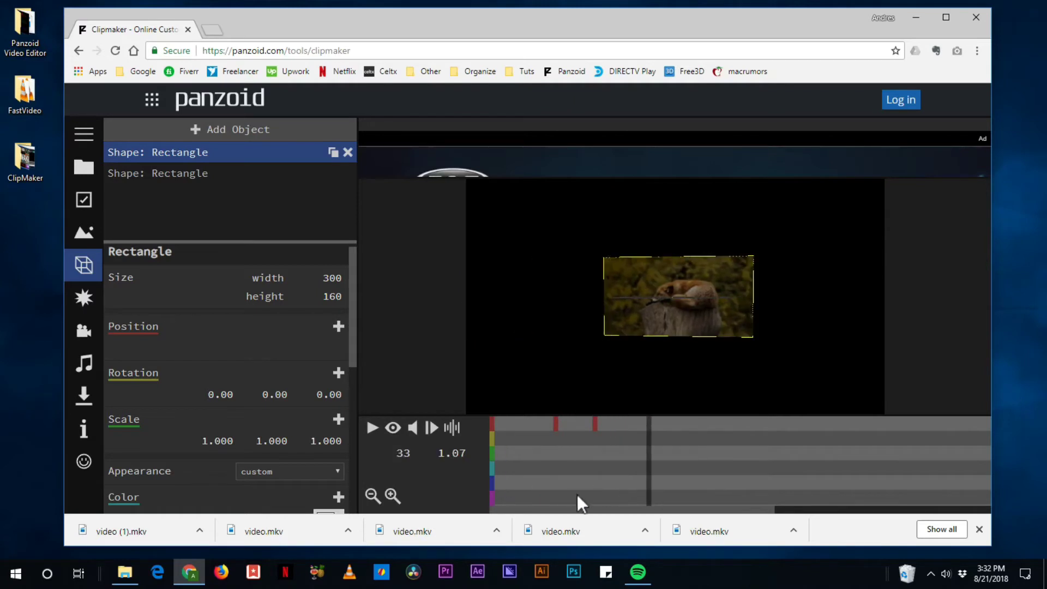
Play the rendered clip to watch the fox slide over the parrot, then scrub back to frame 23
left_click(393, 429)
left_click(373, 429)
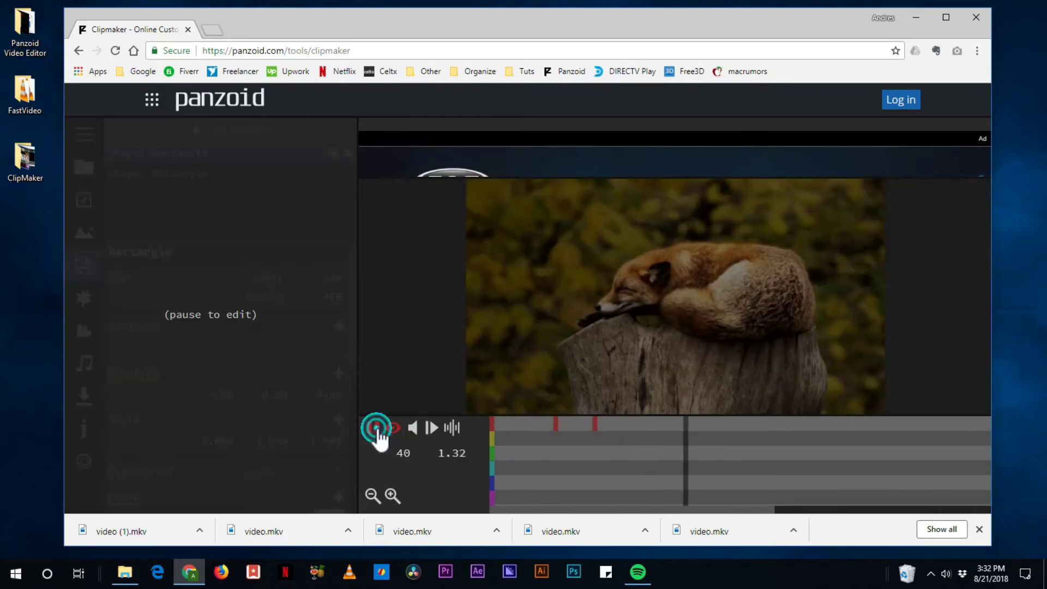
left_click(548, 440)
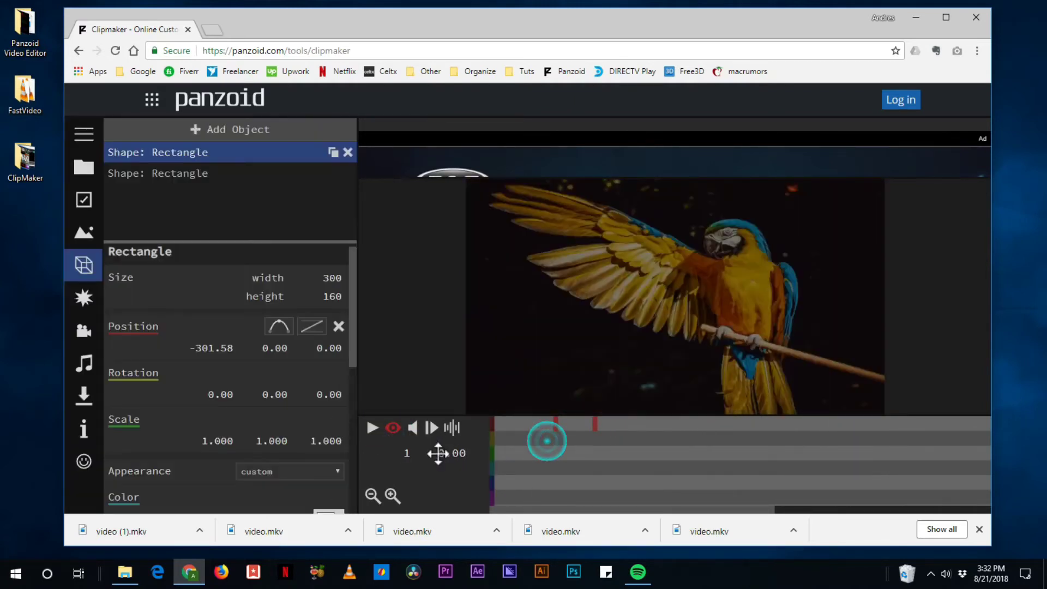
left_click(373, 428)
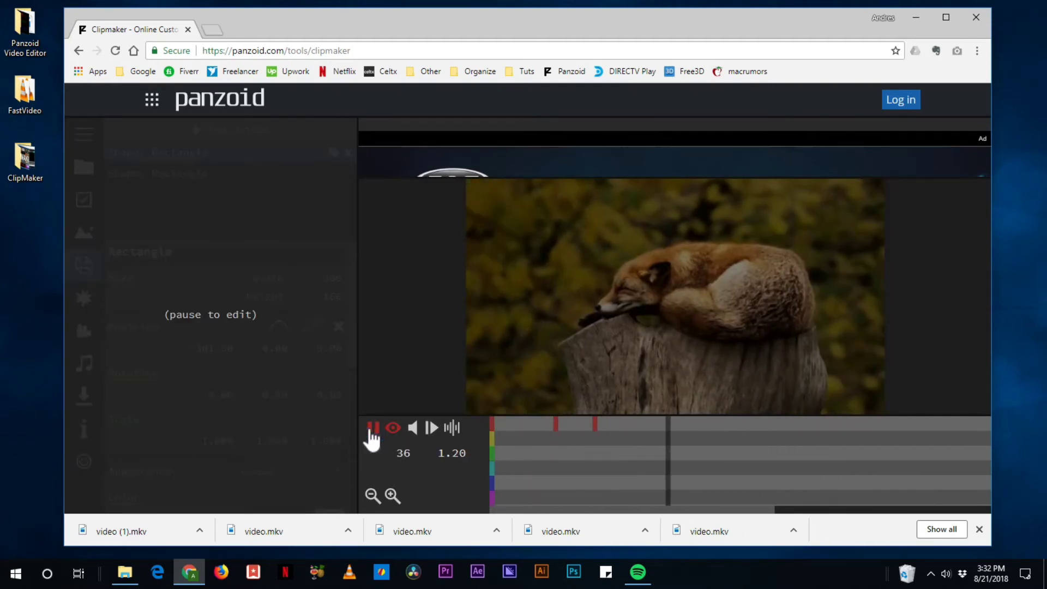
left_click(372, 429)
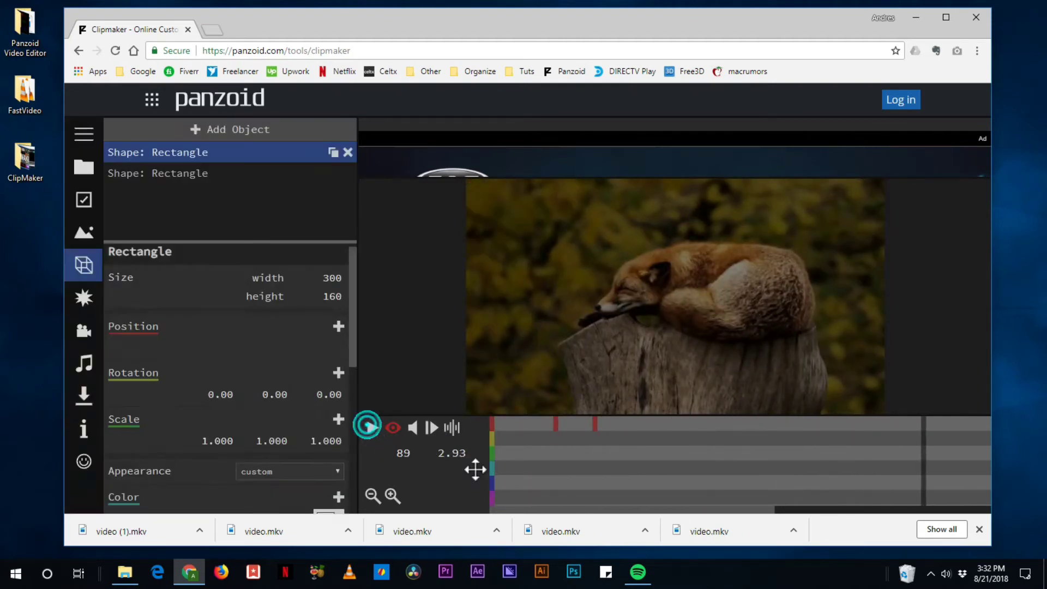
mouse_move(614, 474)
left_mouse_down()
mouse_move(515, 479)
mouse_move(605, 488)
left_mouse_up()
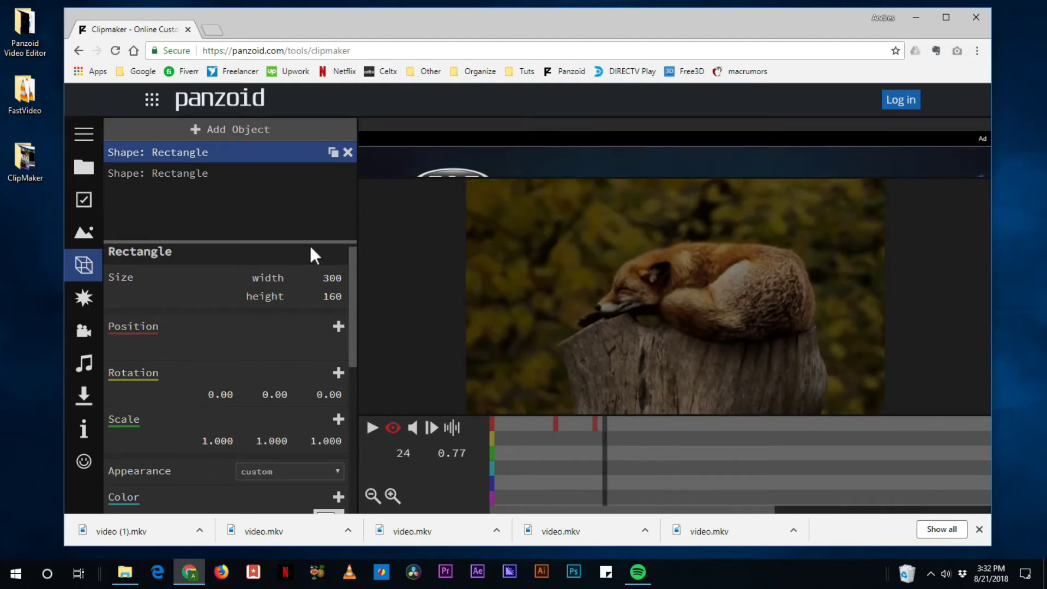
Add a Light and raise it high above the images to position 0, 362.06, 288.12
left_click(228, 136)
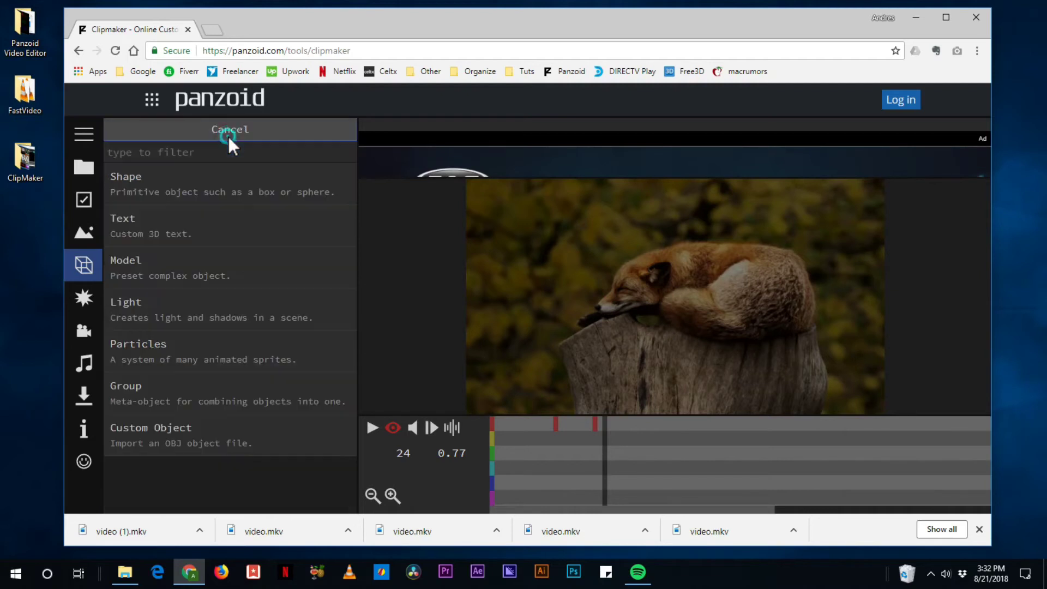
left_click(175, 315)
left_click(392, 427)
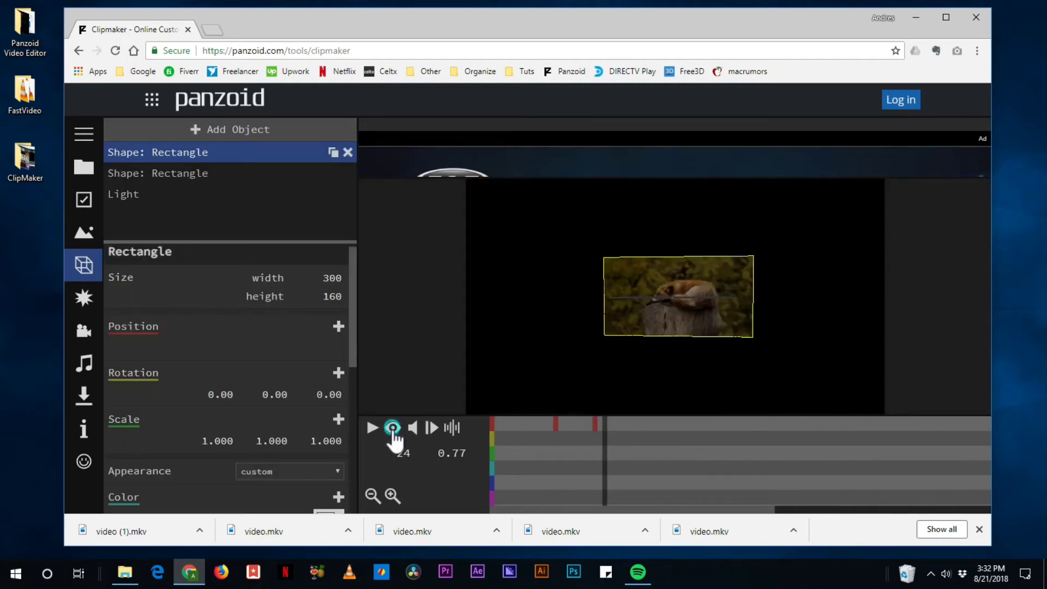
left_click(126, 196)
left_click_drag(675, 267, 641, 177)
left_click_drag(676, 273, 680, 344)
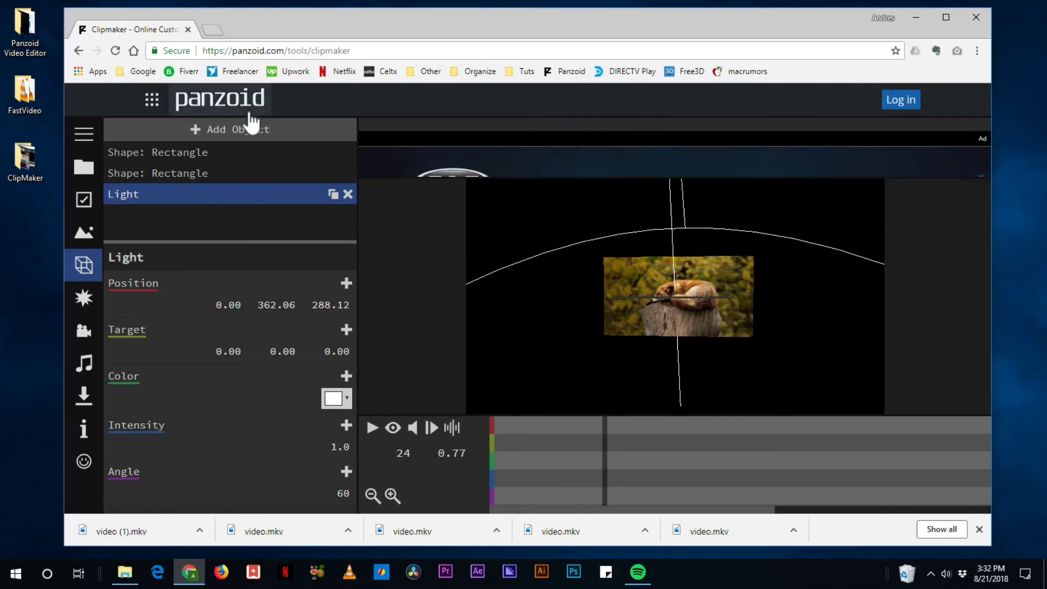
Add a Particles object and reroll it to pale green: 953 particles, rate 562, lifetime 1.70
left_click(240, 131)
left_click(162, 349)
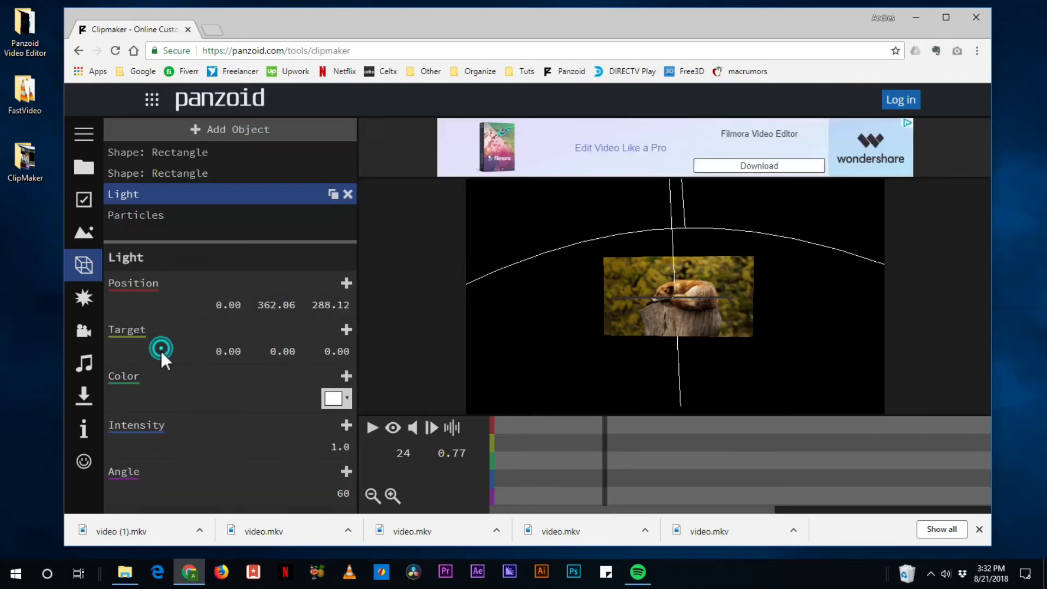
scroll(716, 349, "down", 2)
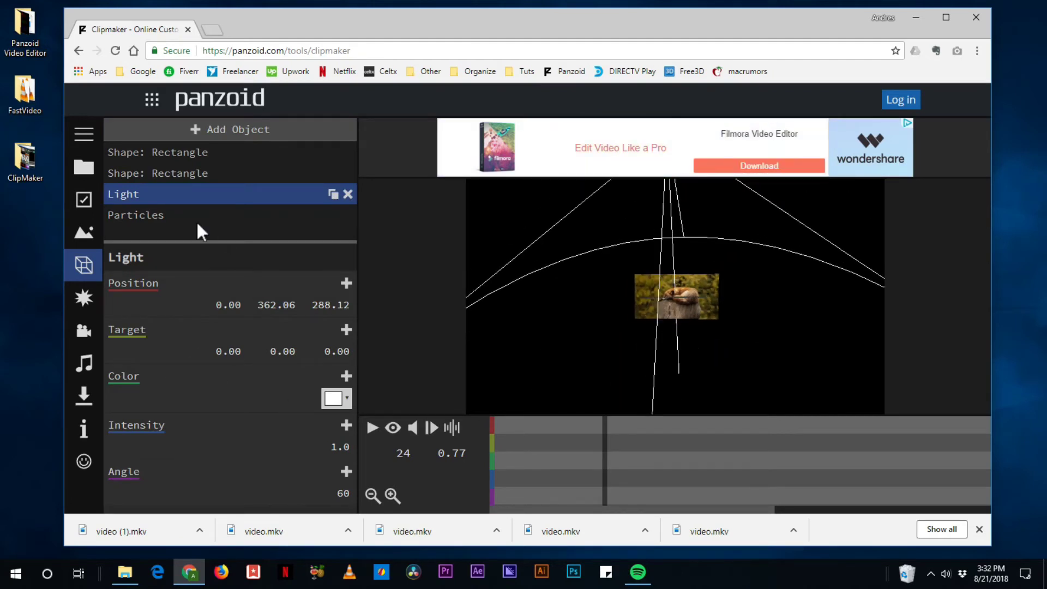
left_click(180, 215)
left_click(335, 257)
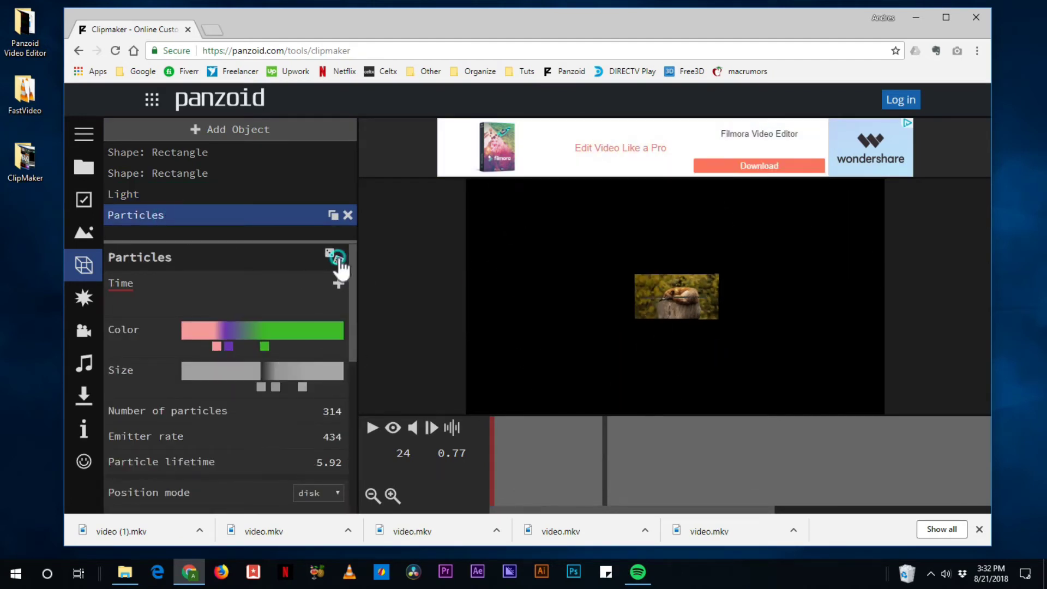
left_click(335, 258)
left_click(335, 258)
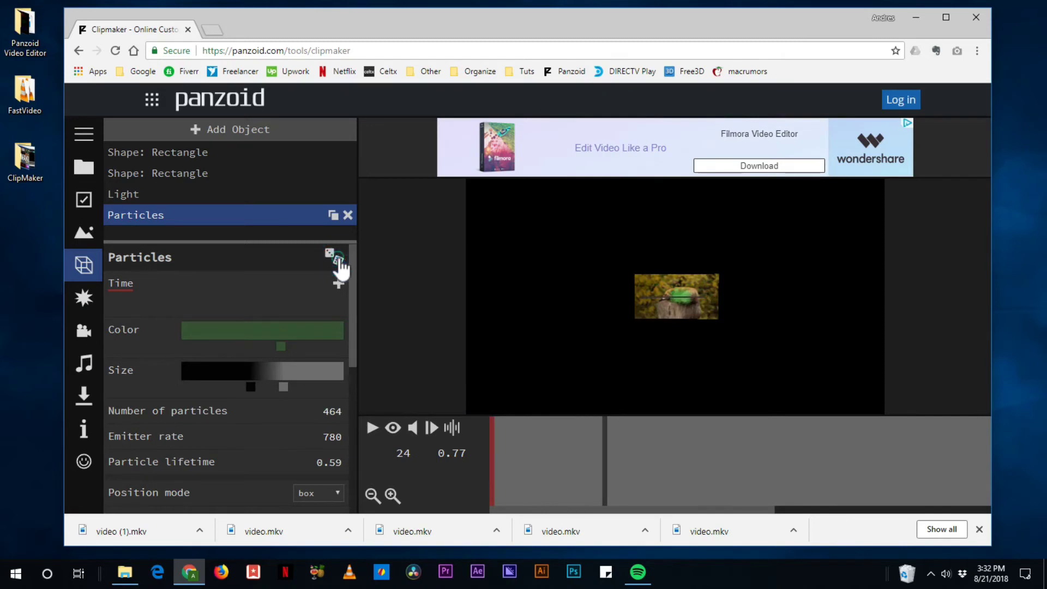
left_click(335, 257)
left_click(336, 257)
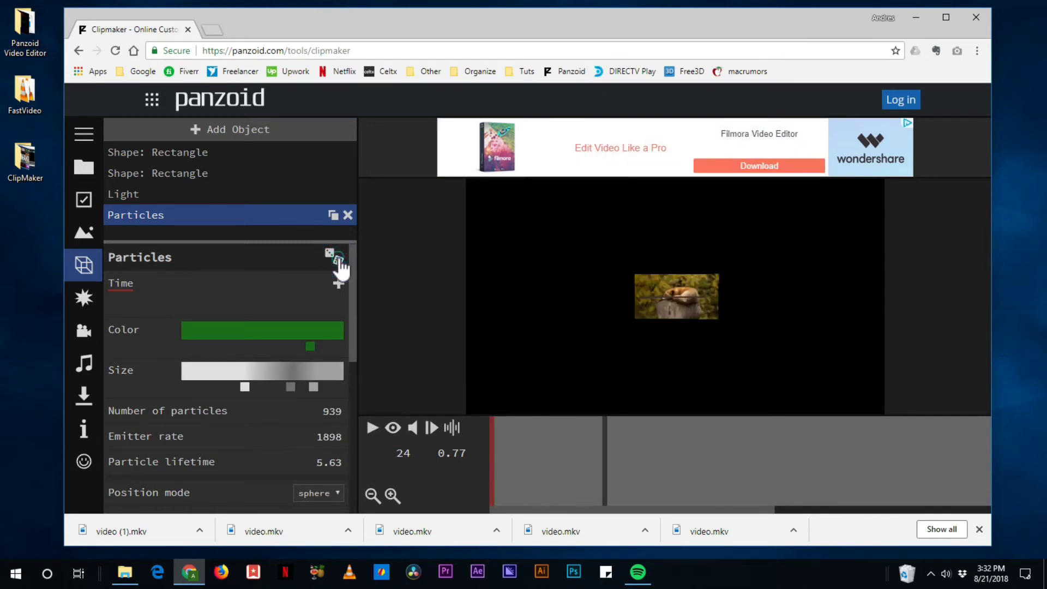
left_click(337, 258)
left_click(337, 259)
left_click(337, 259)
left_click(336, 258)
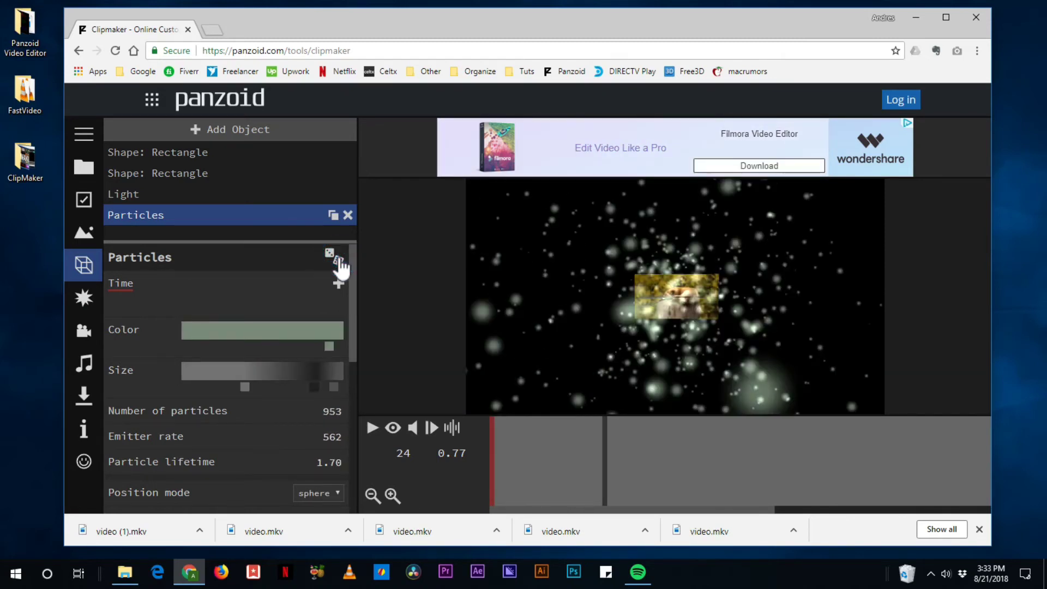
Toggle the particles in the preview and briefly play the clip to check them
left_click(393, 428)
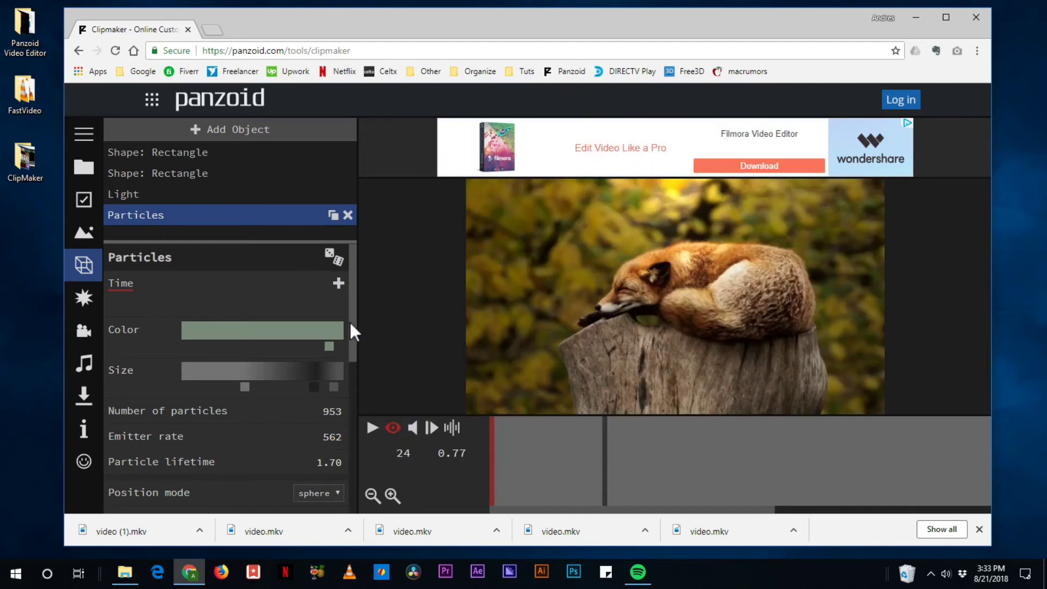
left_click(392, 428)
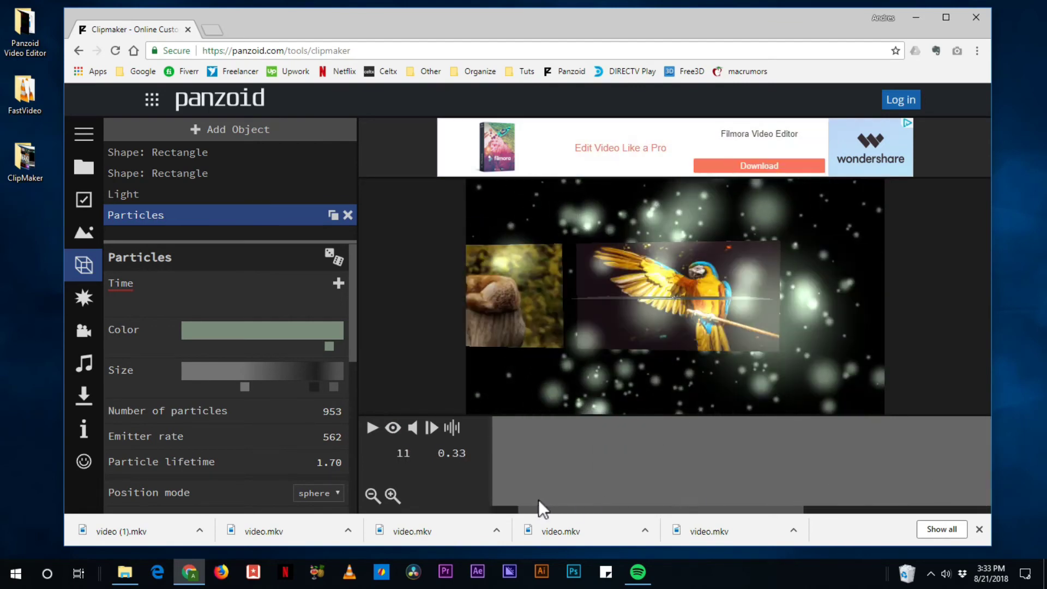
left_click(393, 428)
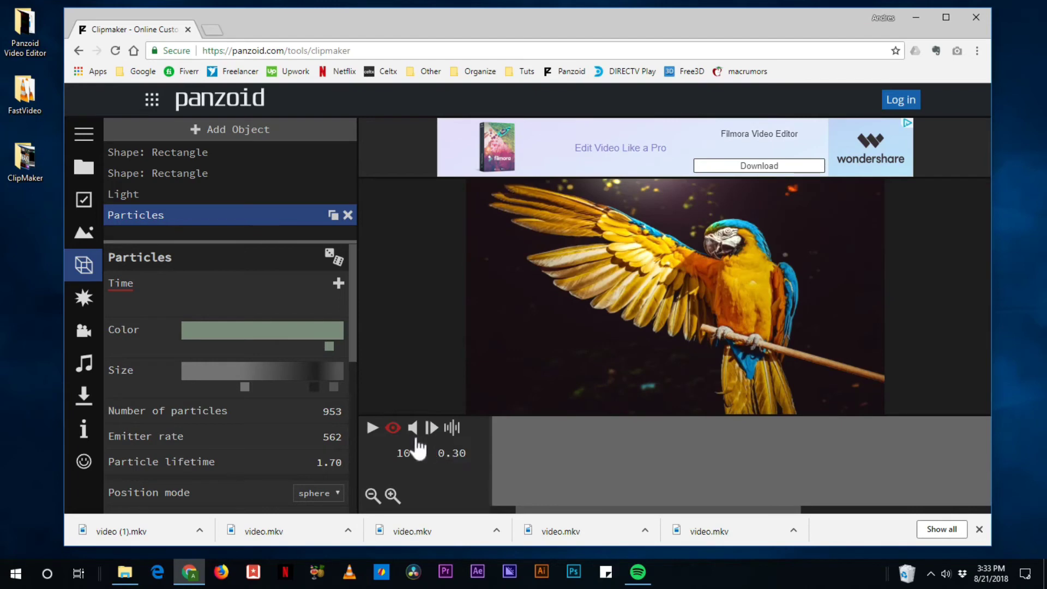
left_click(372, 429)
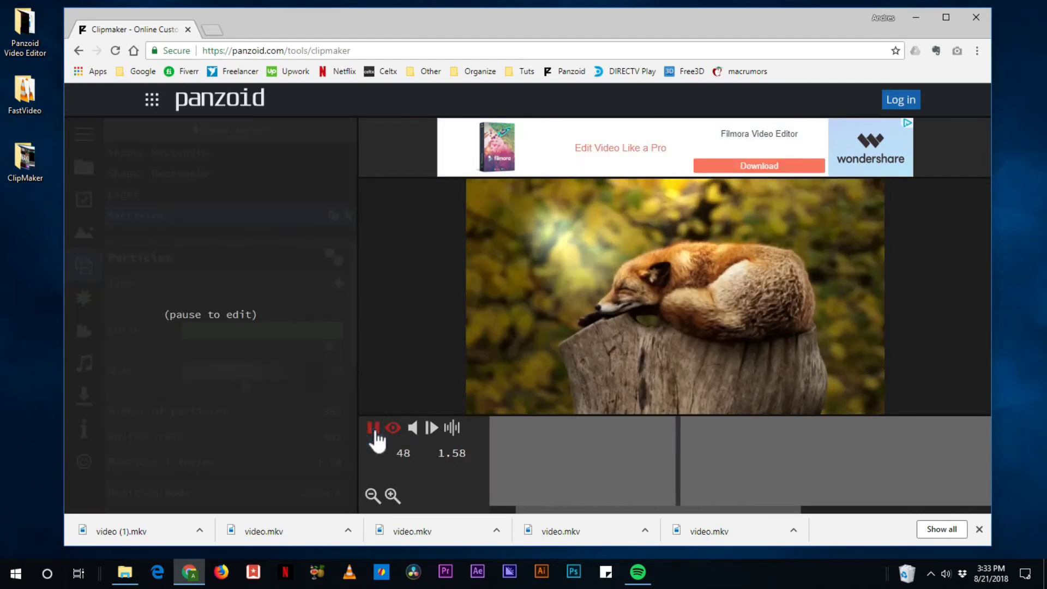
left_click(373, 428)
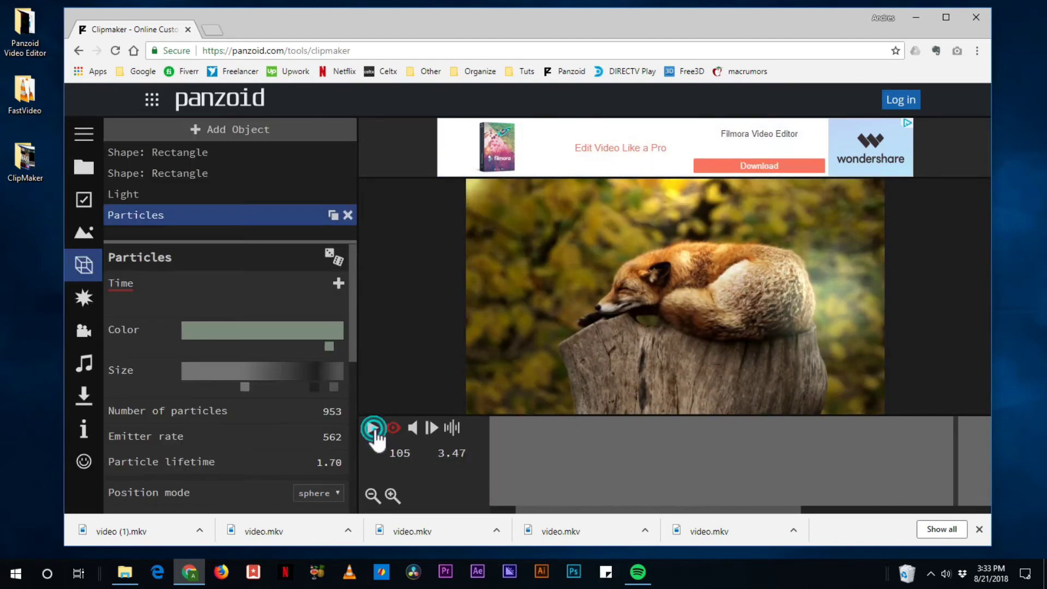
left_click(704, 474)
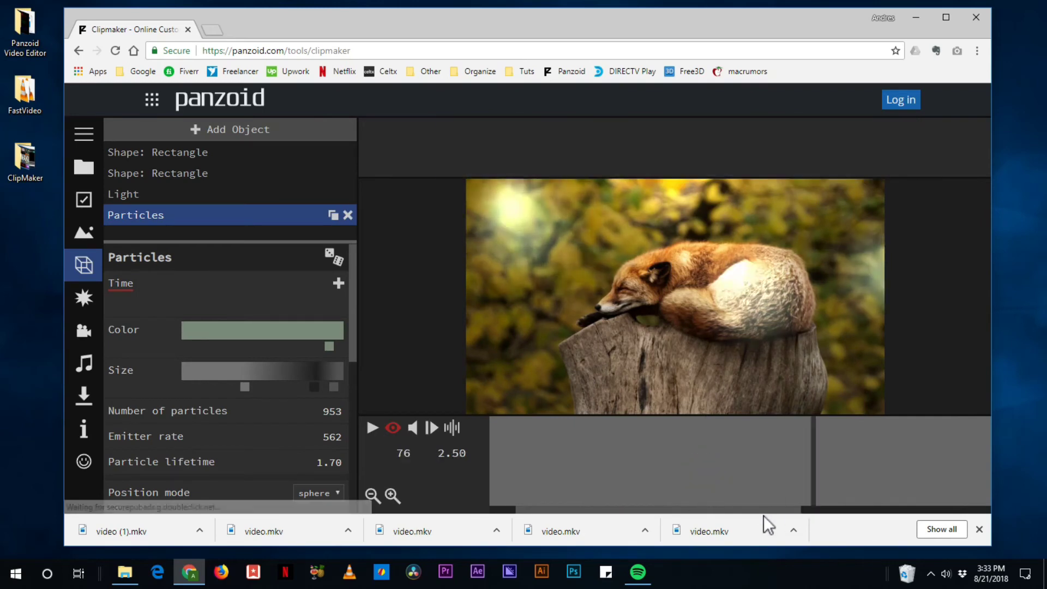
Scrub to about frame 18 of the fox-to-parrot transition and select the first Shape: Rectangle
left_click_drag(763, 515, 539, 524)
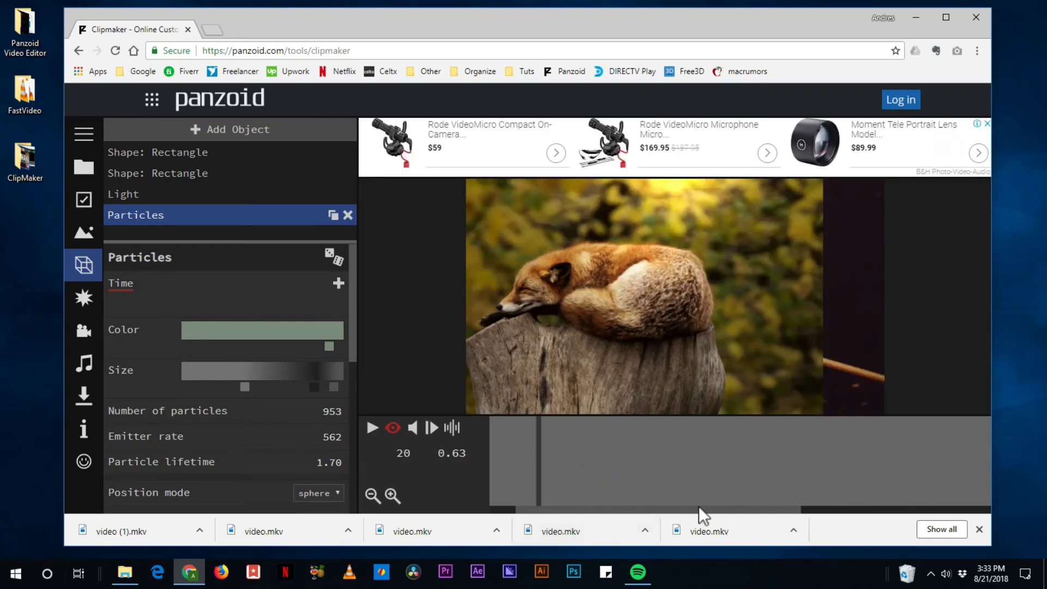
left_click_drag(602, 484, 532, 496)
left_click(154, 173)
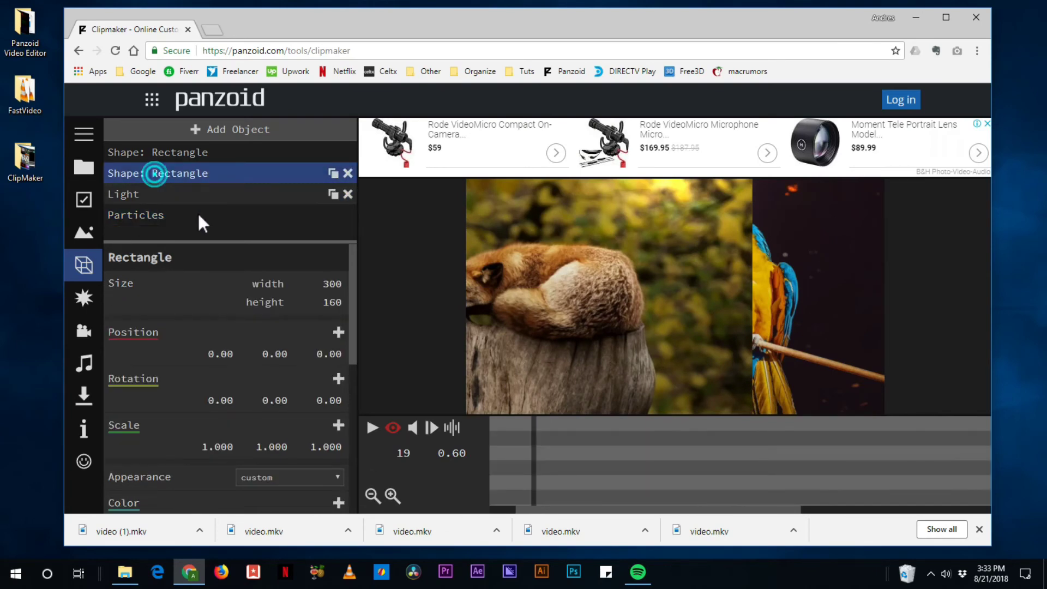
left_click(177, 152)
left_click_drag(574, 475, 529, 494)
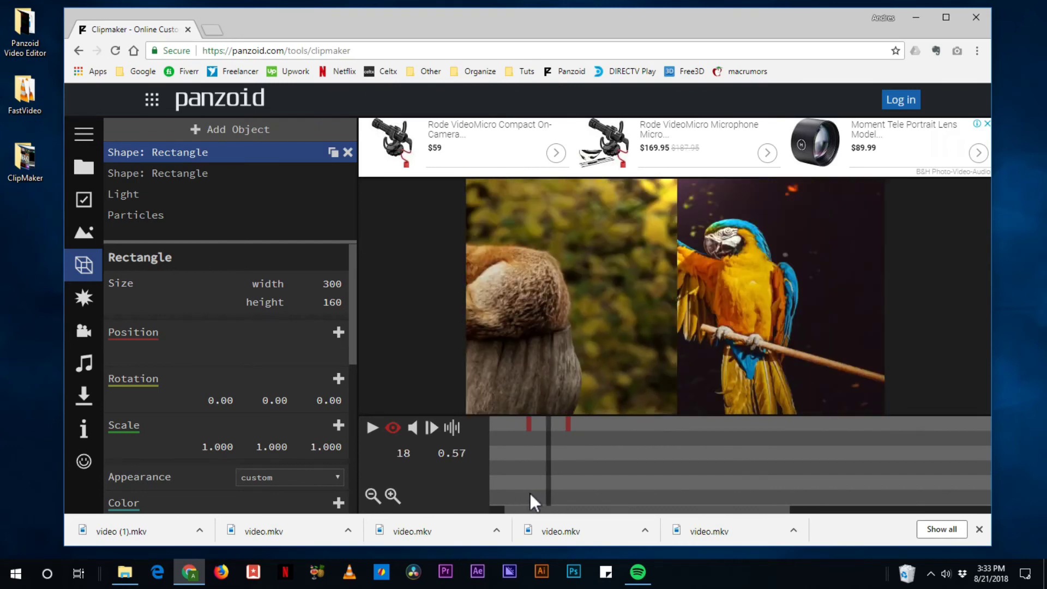
Add a Bloom effect and keyframe its Strength at 1.31 on frame 18
left_click(96, 303)
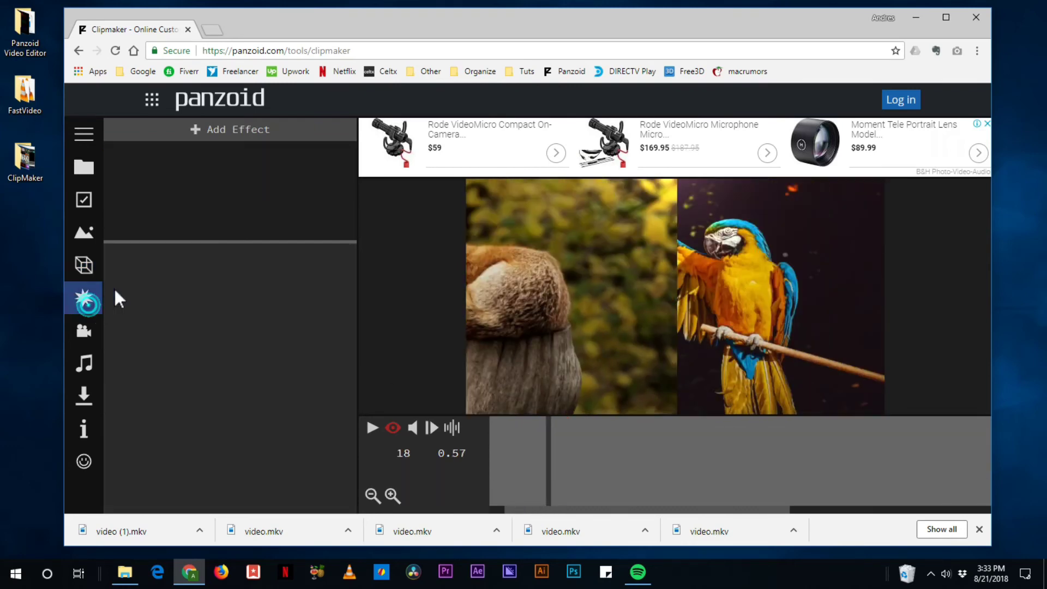
left_click(210, 135)
scroll(172, 381, "down", 3)
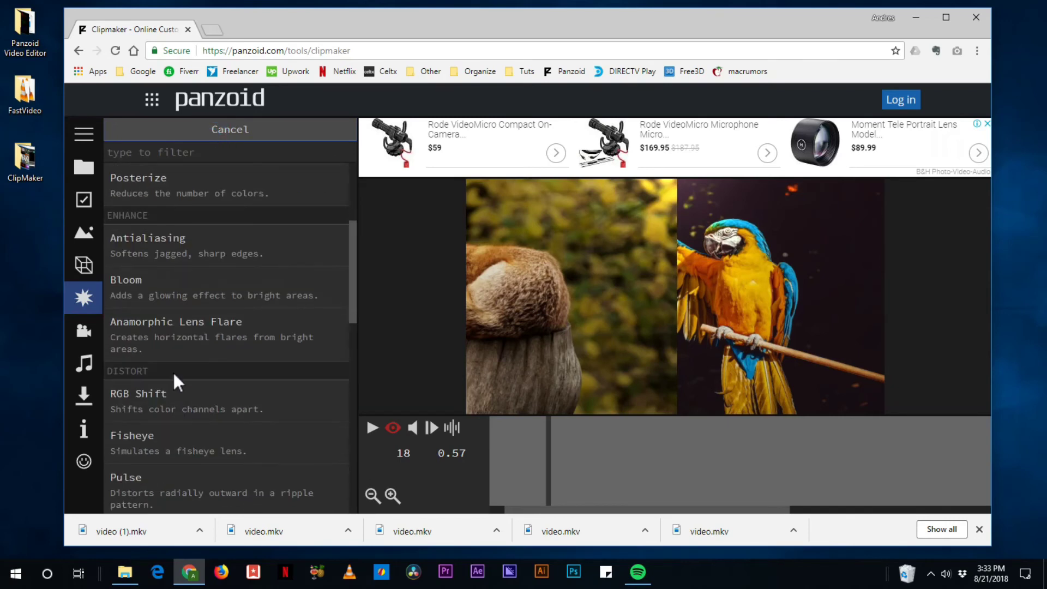
scroll(174, 372, "up", 1)
left_click(175, 361)
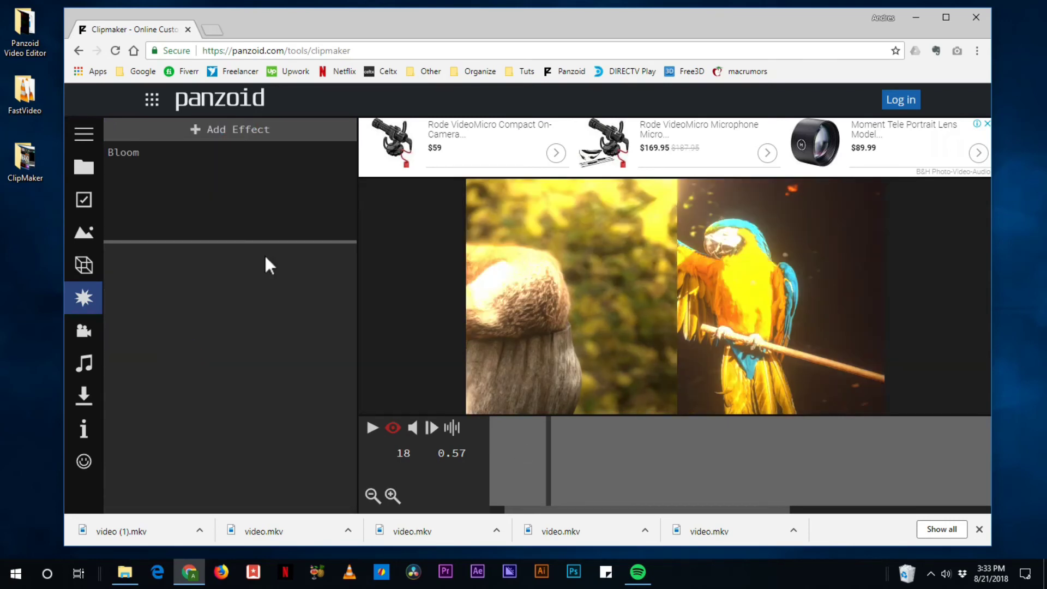
left_click(150, 152)
left_click_drag(299, 475, 725, 497)
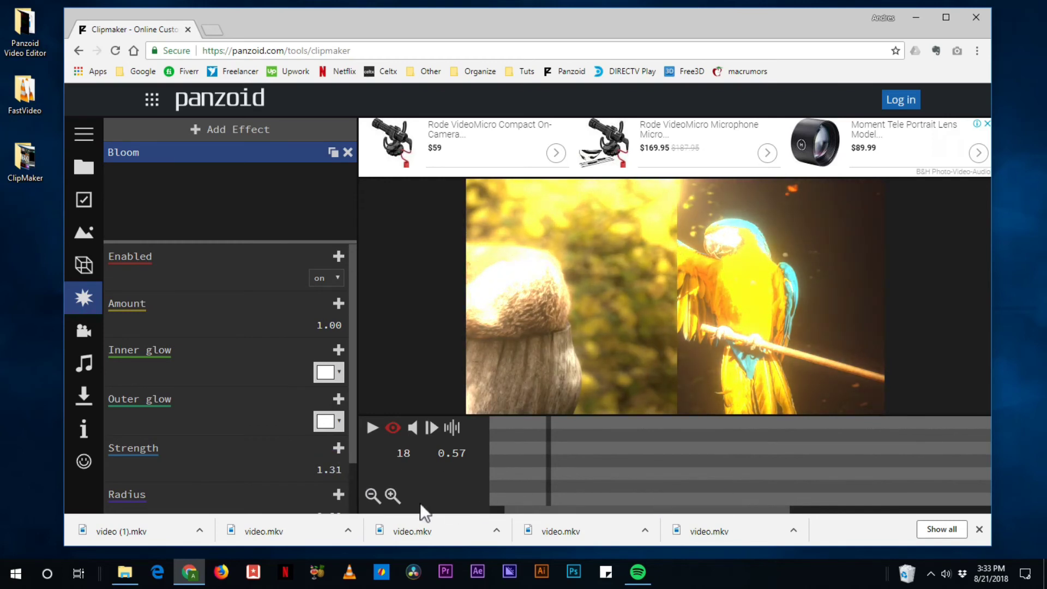
left_click(338, 447)
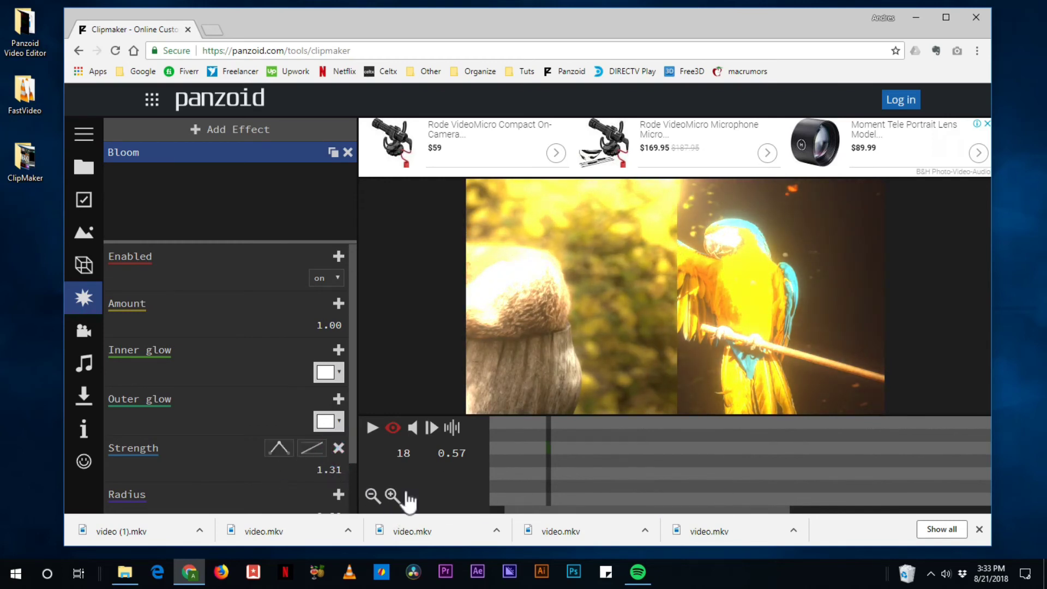
Add Bloom Strength keyframes of 0 at frames 13 and 24
left_click_drag(527, 484, 521, 494)
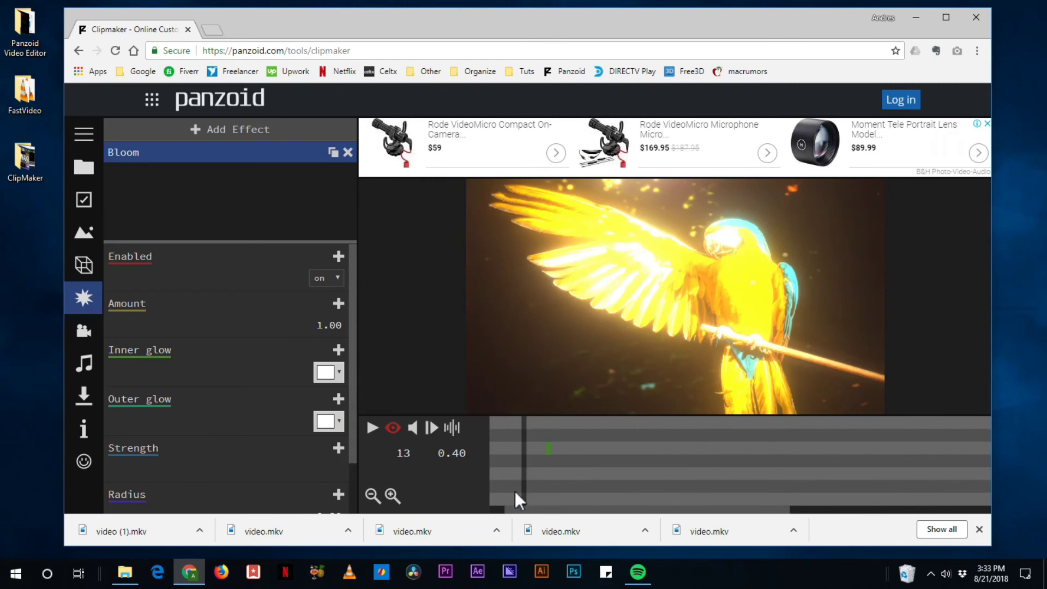
left_click(339, 447)
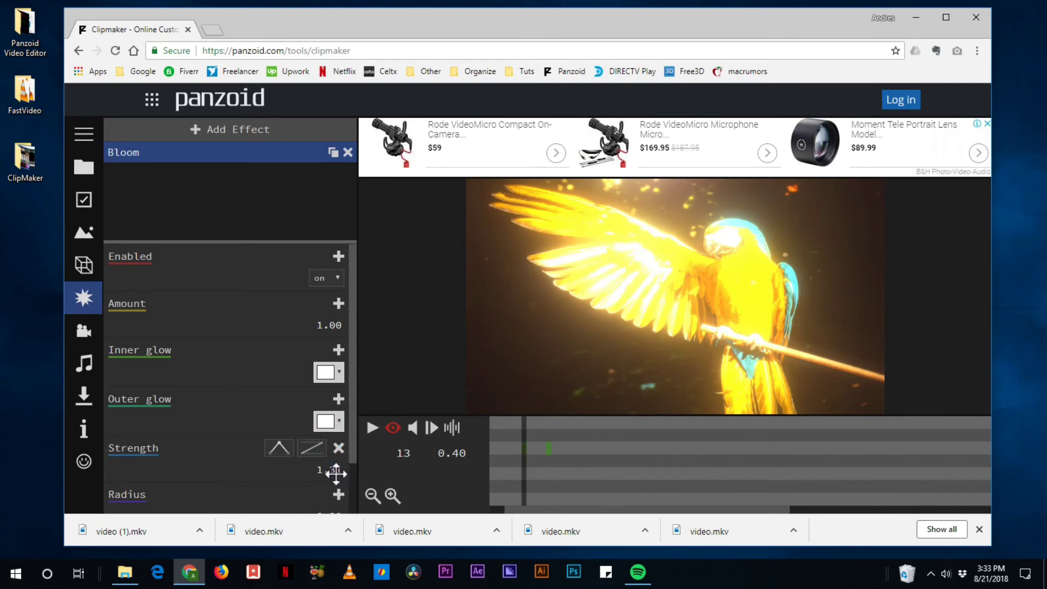
left_click(327, 469)
type("0")
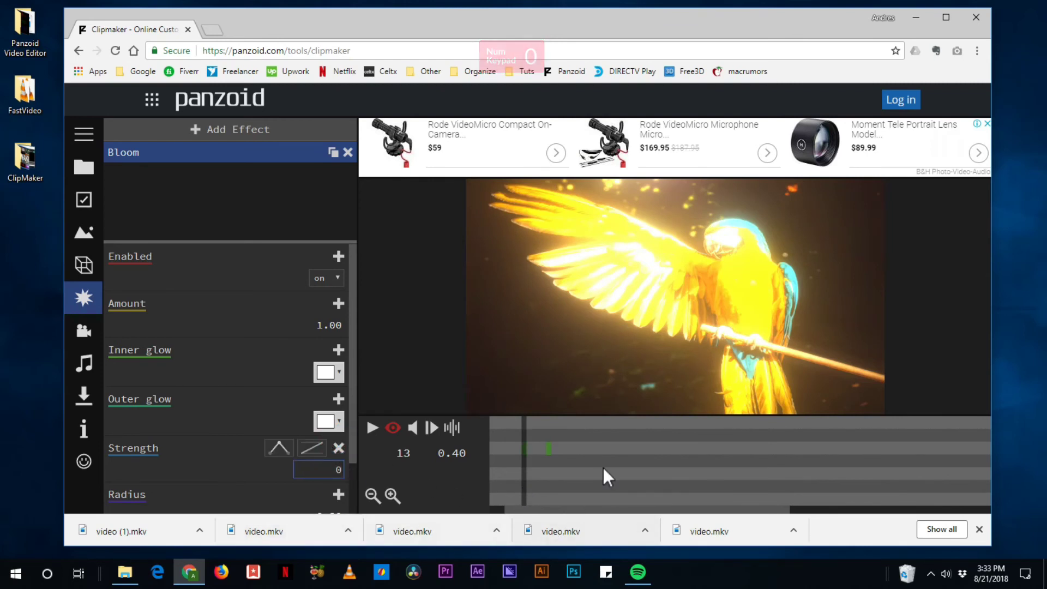
left_click(574, 457)
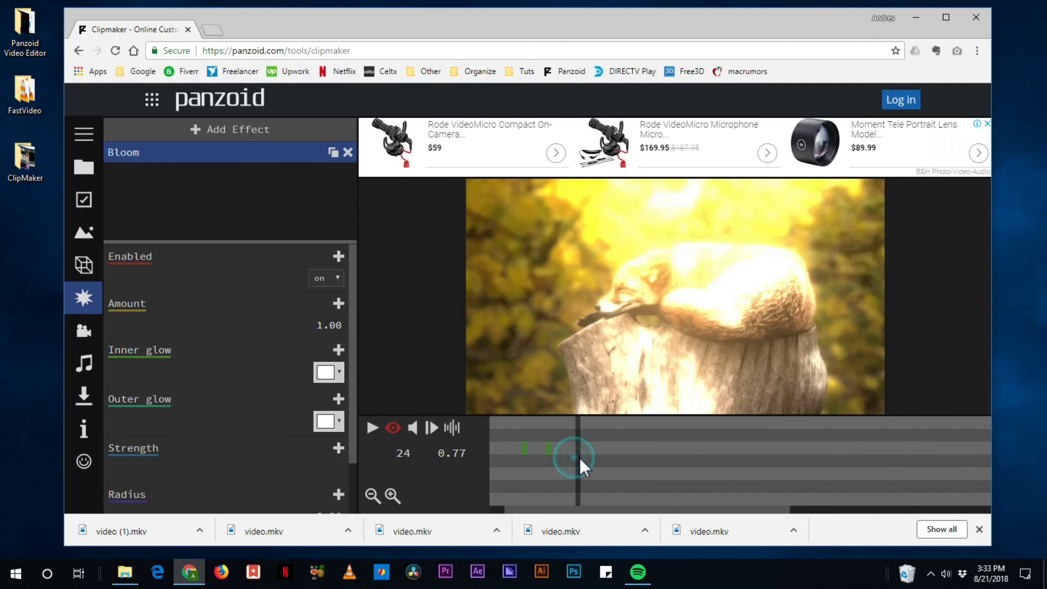
left_click(339, 448)
left_click(327, 469)
type("0")
key("Return")
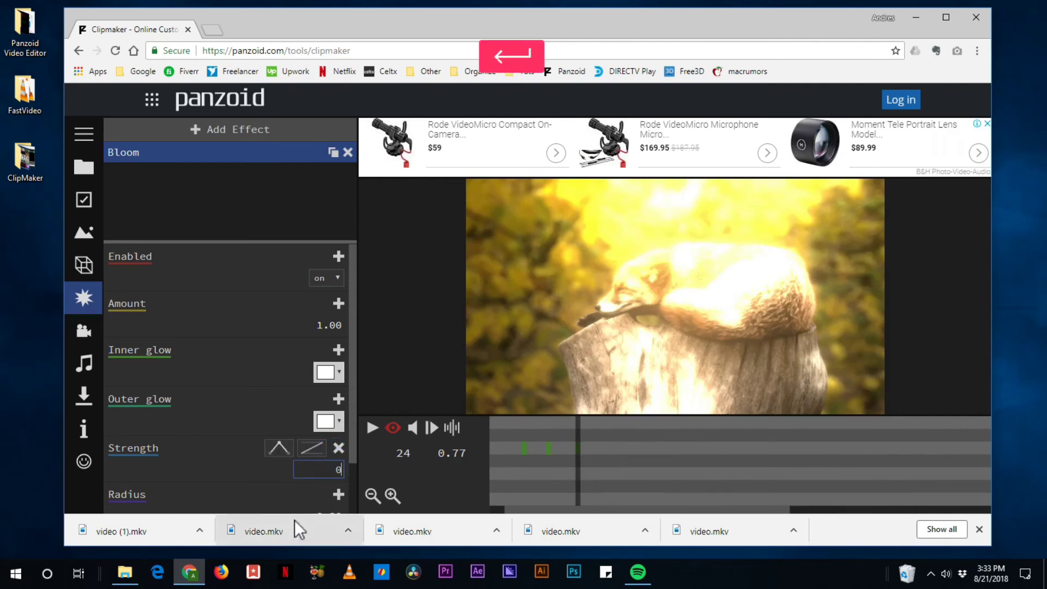
left_click_drag(507, 484, 348, 469)
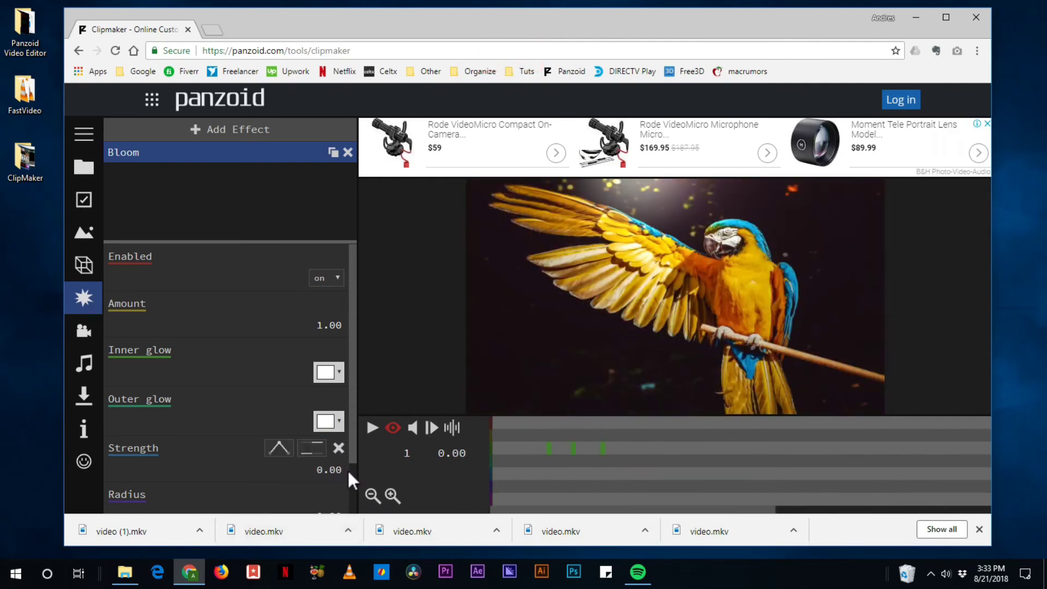
left_click(373, 429)
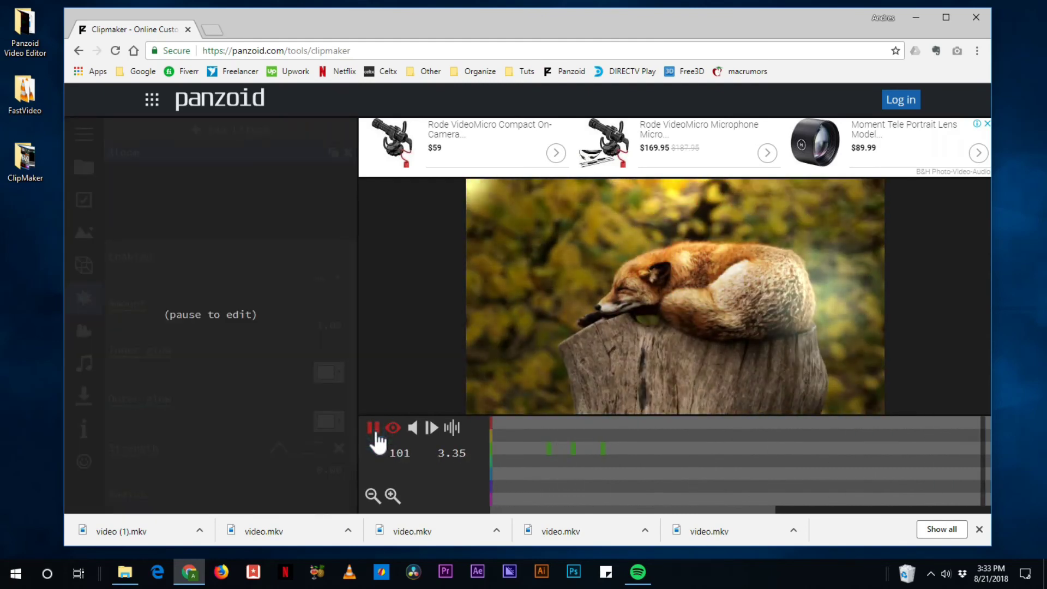
left_click(373, 428)
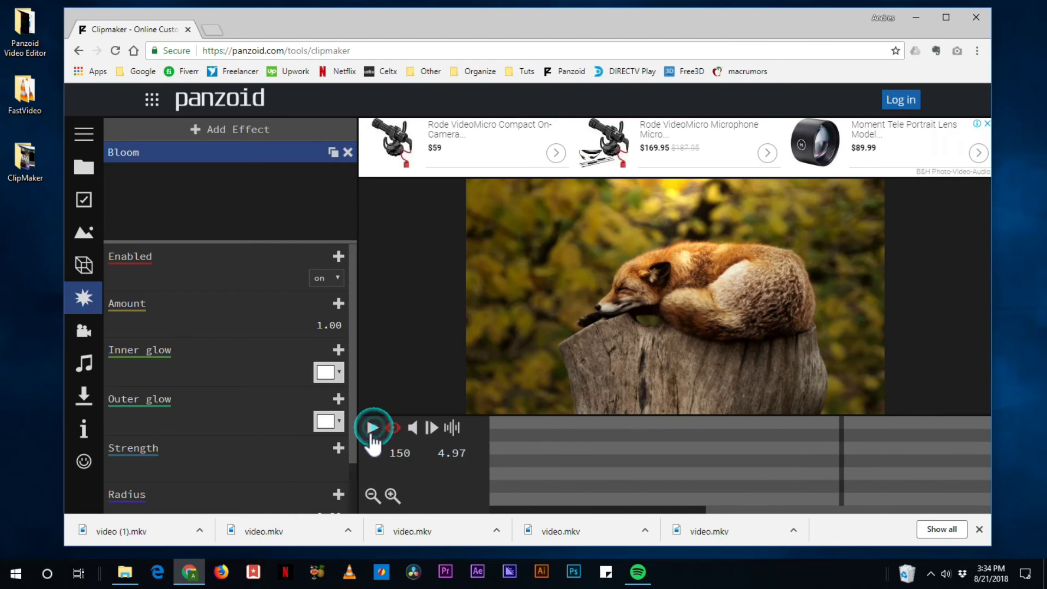